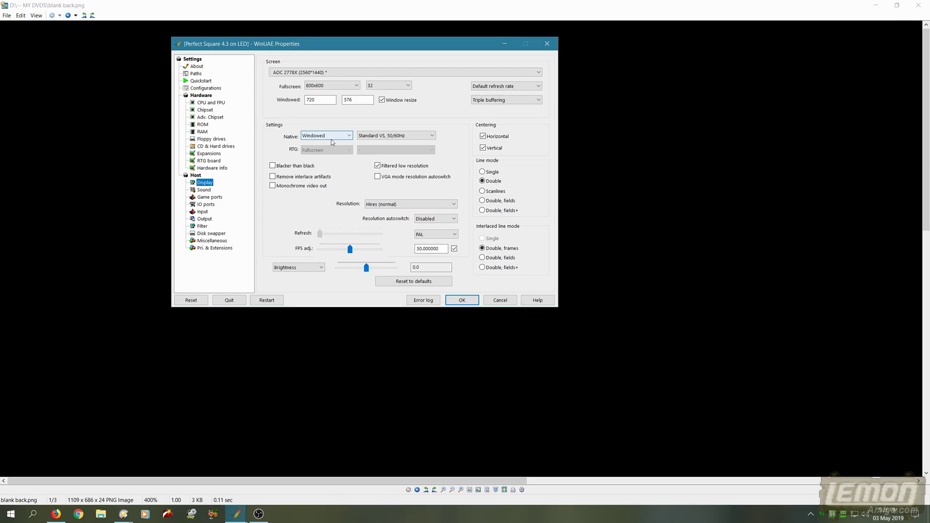
Keep native mode Windowed at 720 × 576 with 800x600 fullscreen, then start Workbench.
{"action": "left_click", "coordinate": [349, 136]}
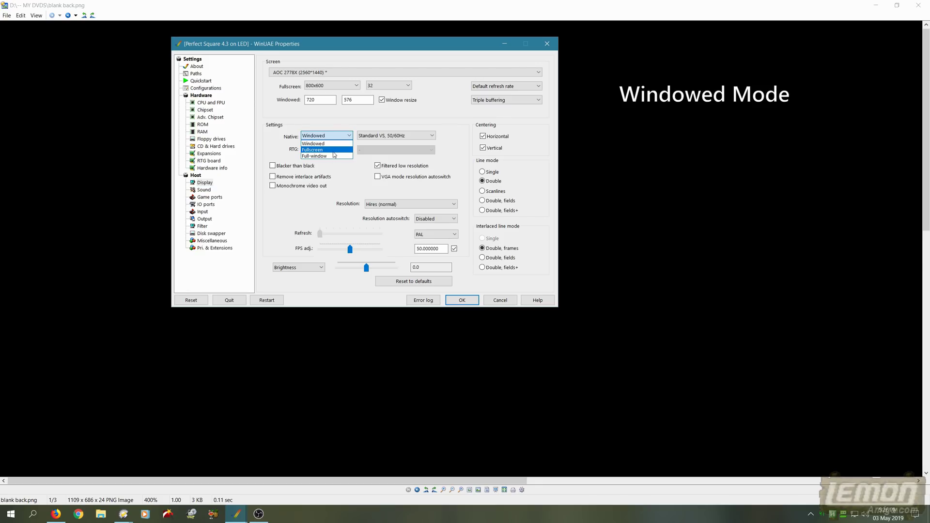
{"action": "left_click", "coordinate": [336, 144]}
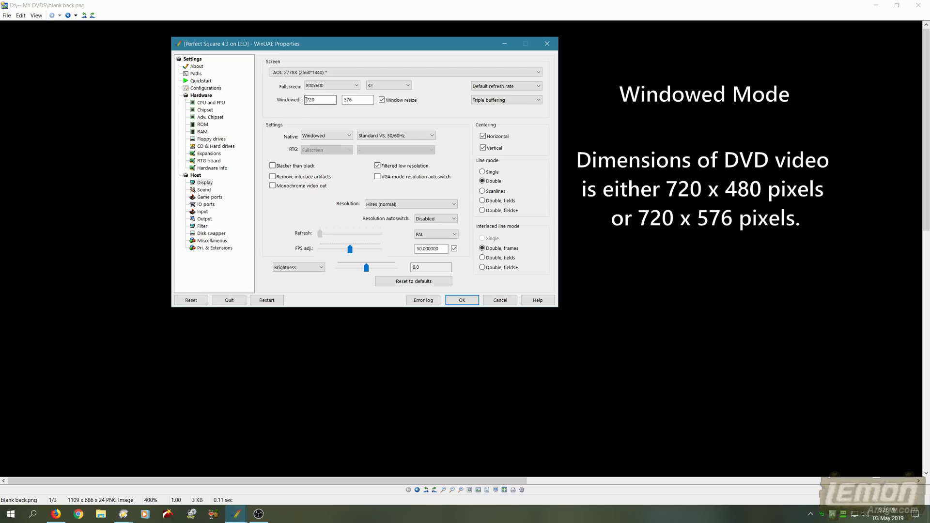
{"action": "double_click", "coordinate": [349, 100]}
{"action": "left_click", "coordinate": [338, 87]}
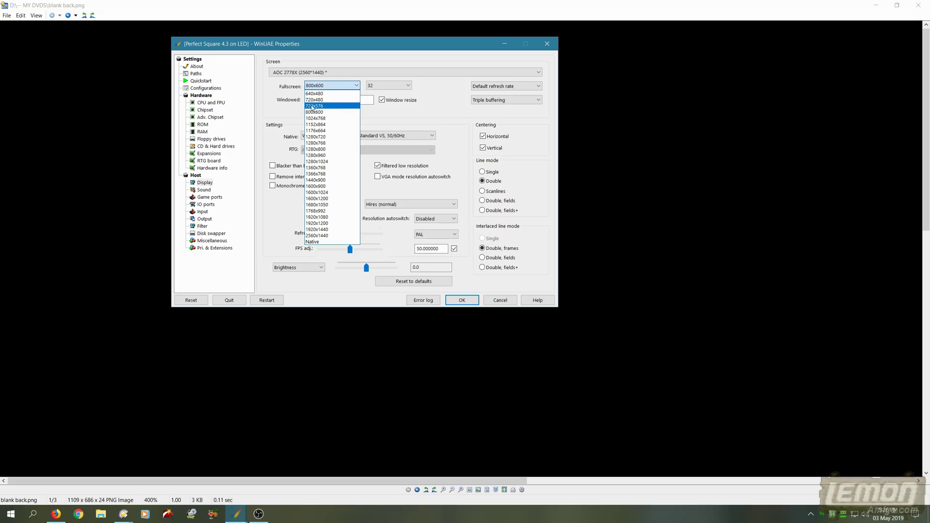
{"action": "left_click", "coordinate": [378, 113]}
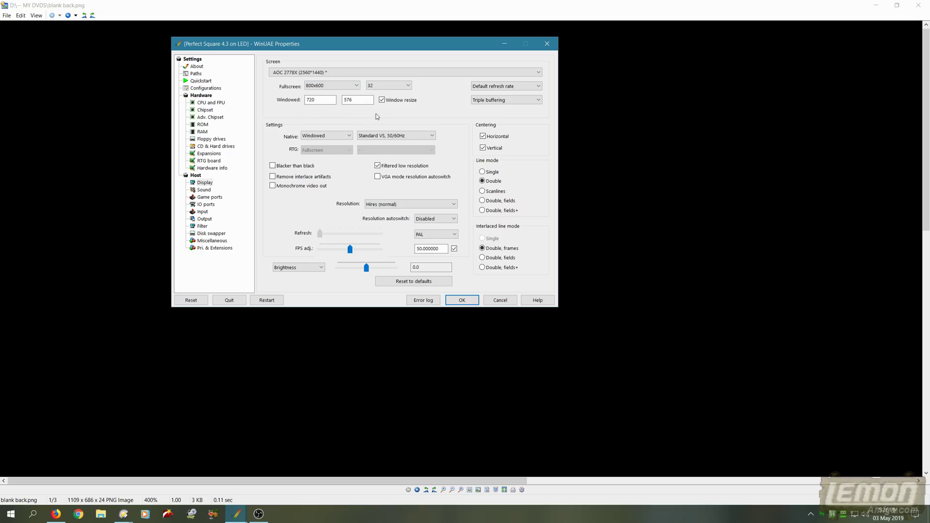
{"action": "left_click", "coordinate": [463, 300]}
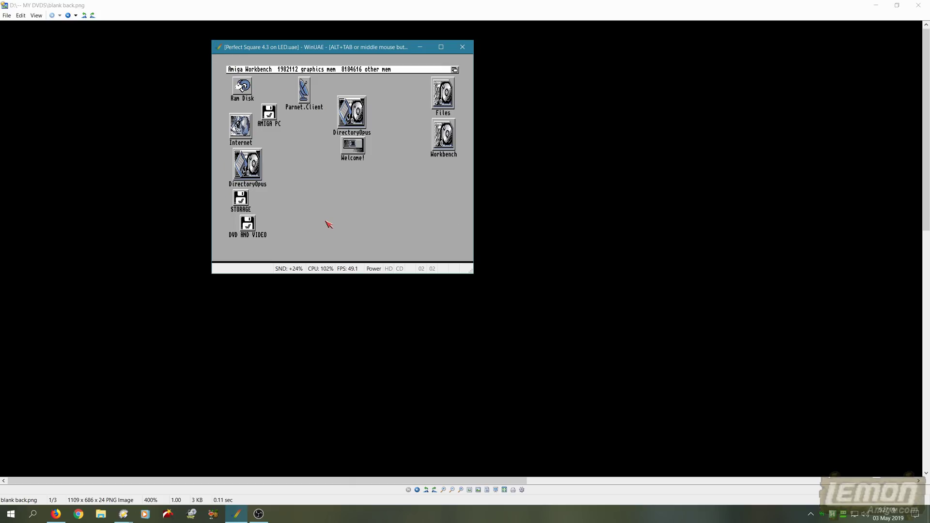
Change the windowed height from 576 to 568, resume emulation, then reopen the settings.
{"action": "key", "text": "F12"}
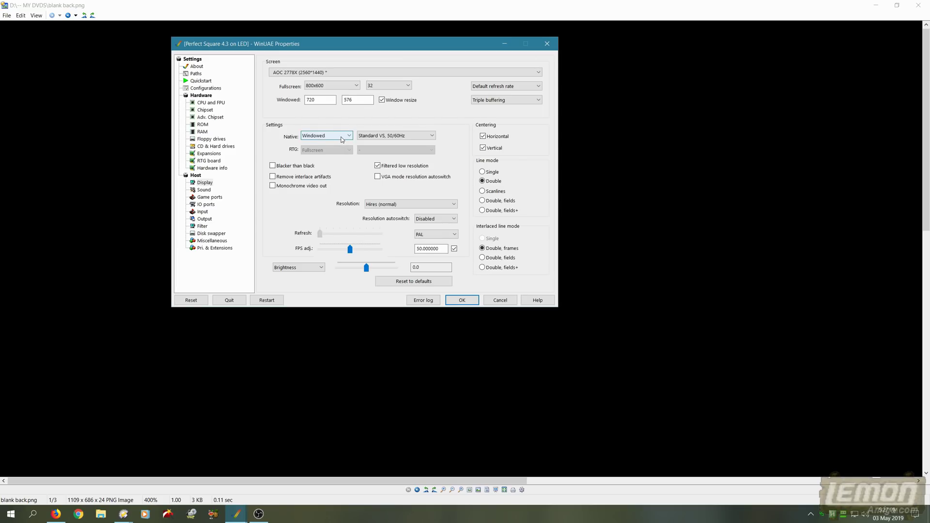
{"action": "left_click_drag", "start_coordinate": [332, 50], "coordinate": [663, 174]}
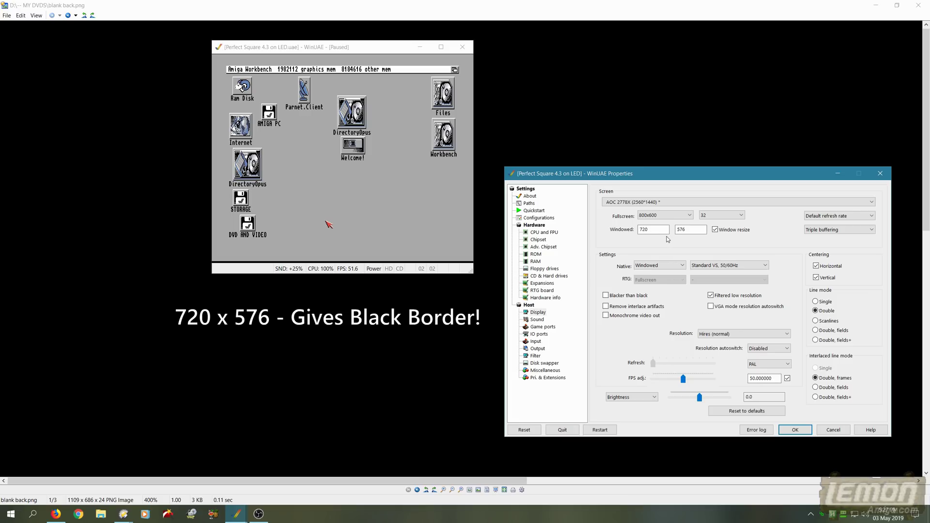
{"action": "left_click_drag", "start_coordinate": [681, 230], "coordinate": [690, 229]}
{"action": "type", "text": "68"}
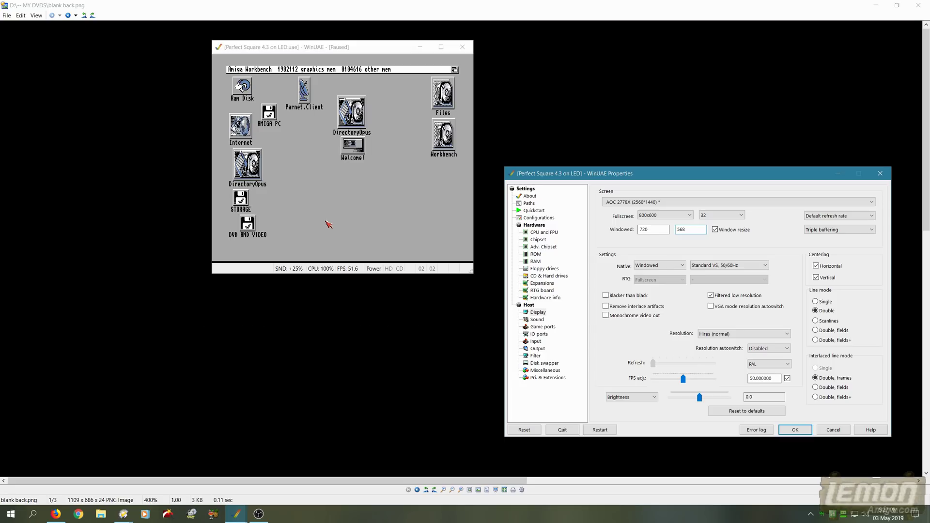
{"action": "key", "text": "Return"}
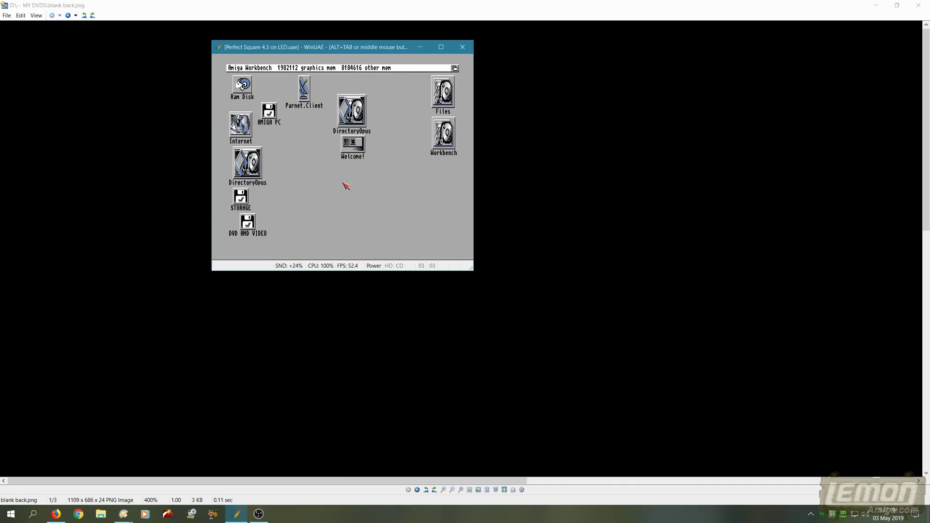
{"action": "key", "text": "F12"}
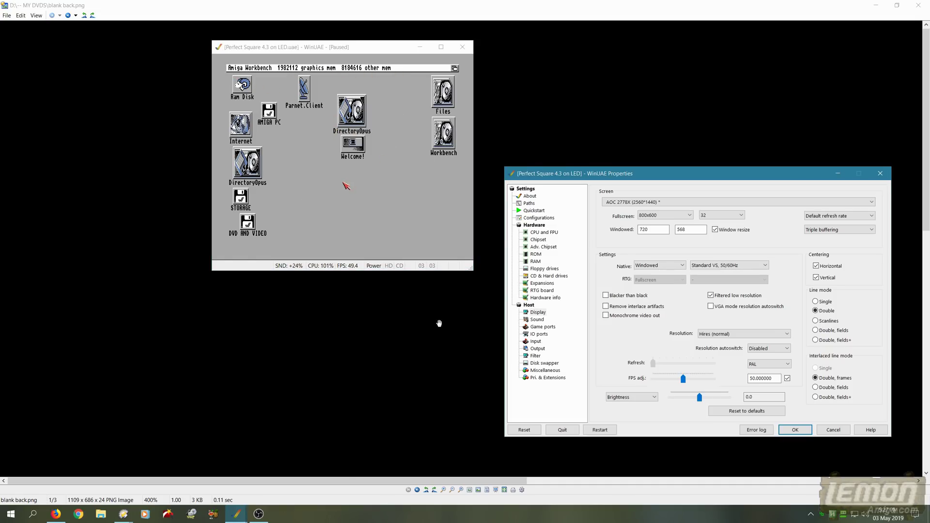
Review the Filter page's scaling and aspect ratio choices without changing them.
{"action": "left_click", "coordinate": [534, 356]}
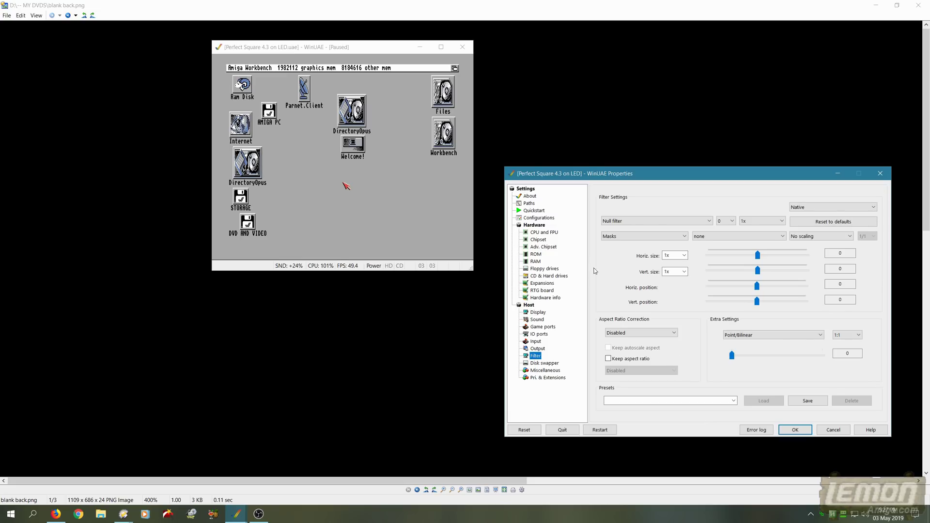
{"action": "left_click", "coordinate": [824, 239]}
{"action": "left_click", "coordinate": [824, 239]}
{"action": "left_click", "coordinate": [636, 334]}
{"action": "left_click", "coordinate": [637, 334]}
{"action": "left_click", "coordinate": [538, 312]}
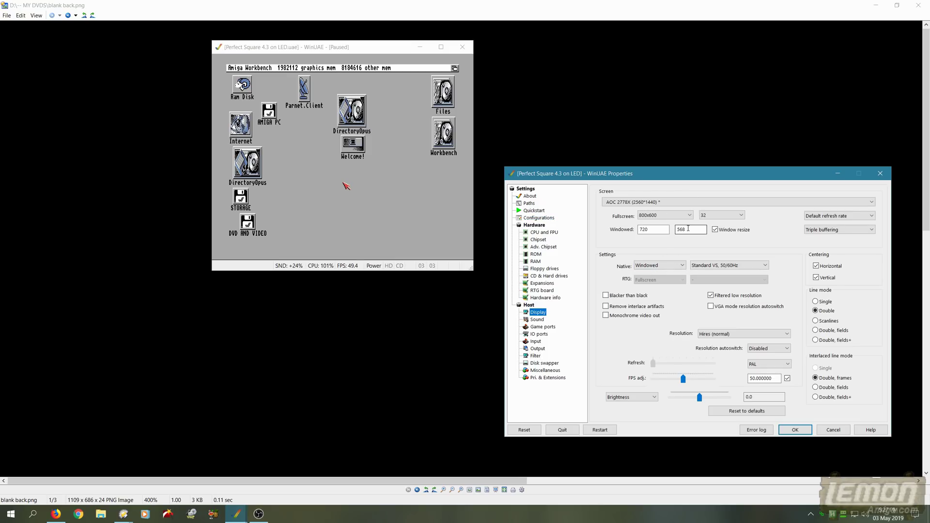
Keep fullscreen at 800x600, set the windowed size to 640 × 480, and apply.
{"action": "left_click", "coordinate": [662, 217]}
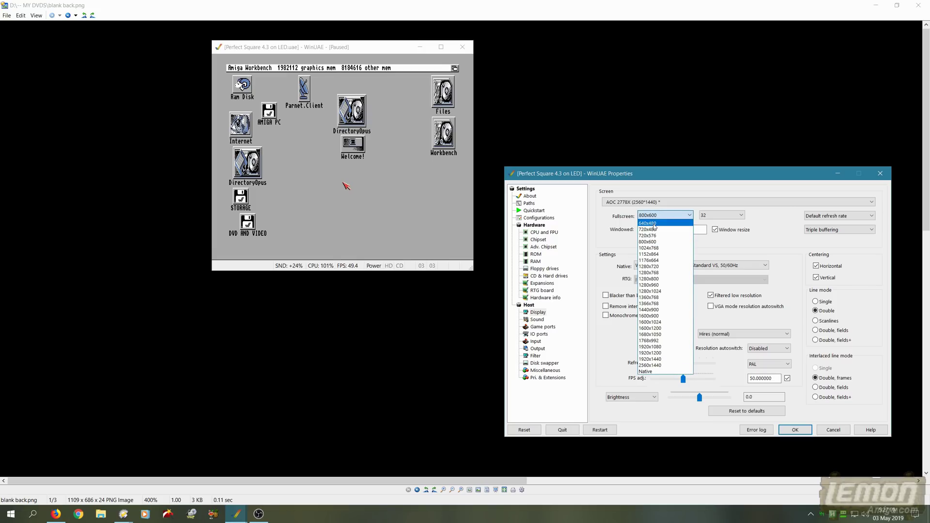
{"action": "left_click", "coordinate": [683, 193]}
{"action": "double_click", "coordinate": [663, 227]}
{"action": "type", "text": "640"}
{"action": "double_click", "coordinate": [688, 229]}
{"action": "type", "text": "480"}
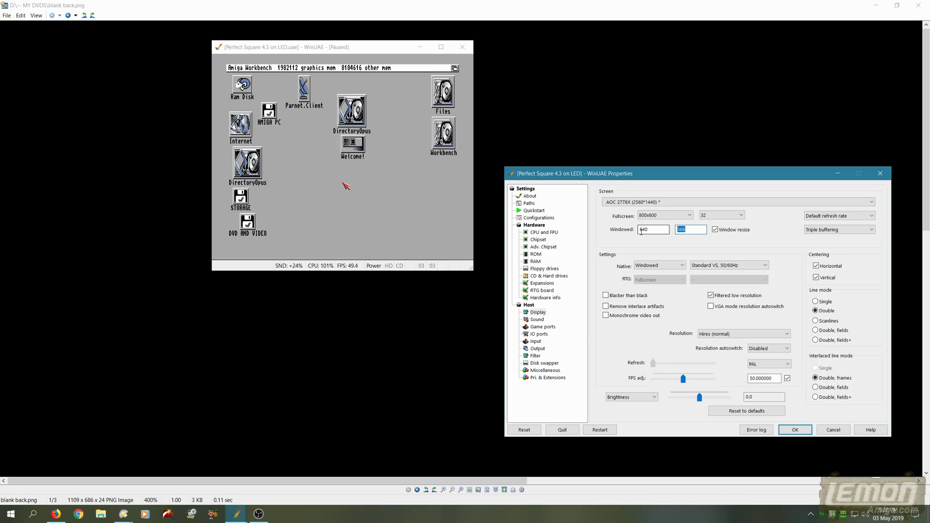
{"action": "left_click", "coordinate": [797, 430]}
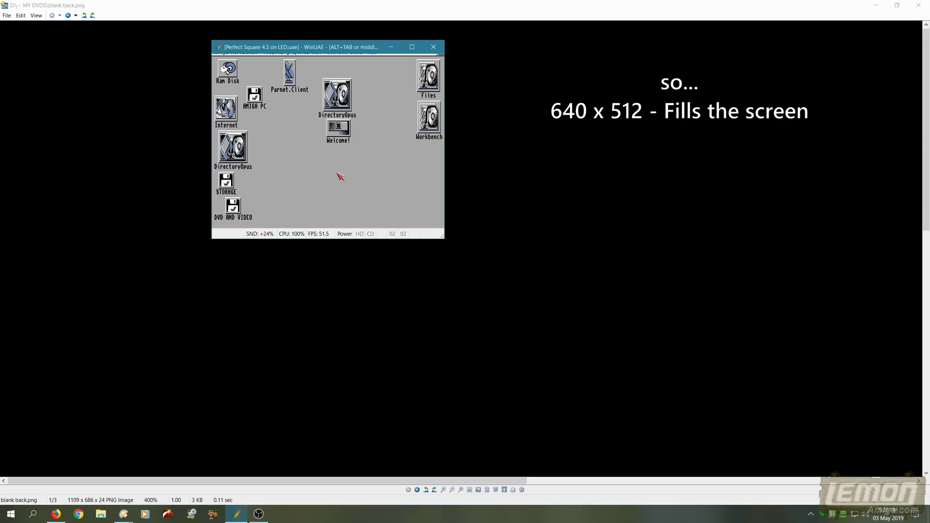
Set the Filter scaling mode to Automatic scaling and apply it to the 640 × 480 window.
{"action": "key", "text": "F12"}
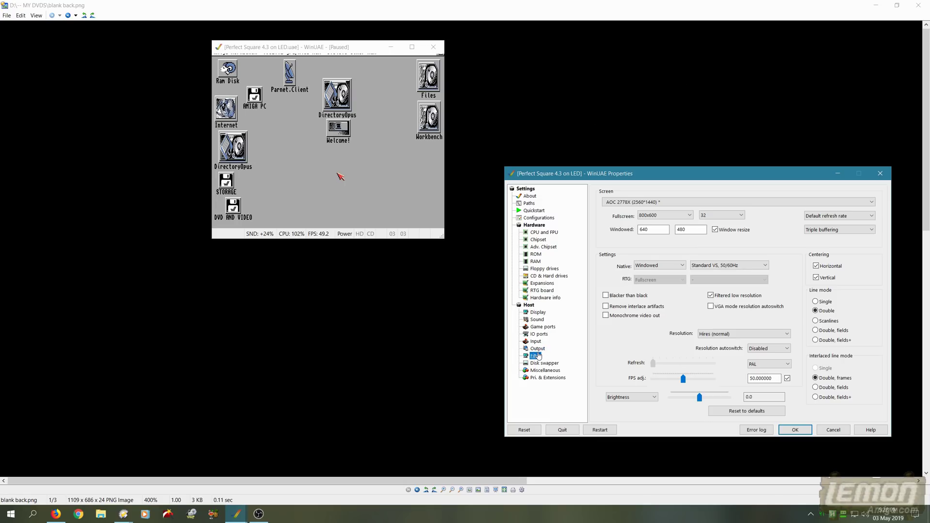
{"action": "left_click", "coordinate": [535, 356]}
{"action": "left_click", "coordinate": [810, 237]}
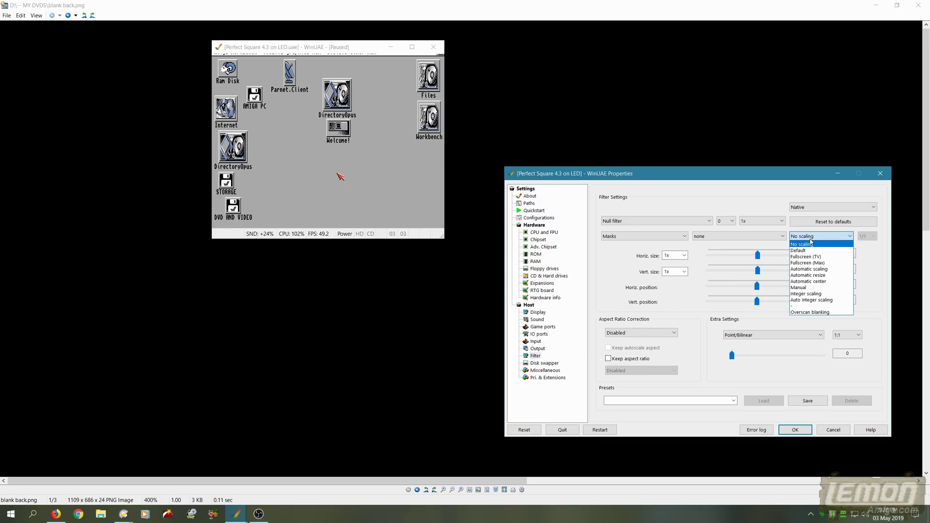
{"action": "left_click", "coordinate": [821, 270]}
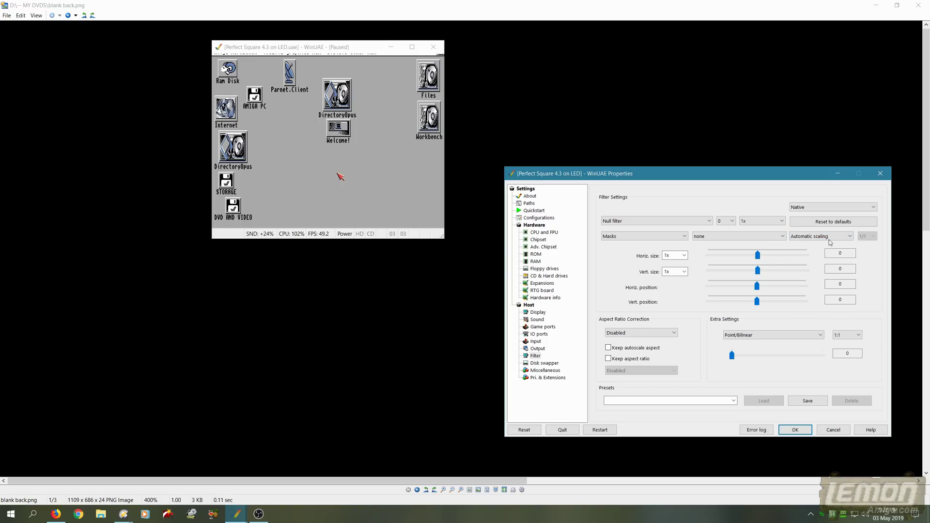
{"action": "left_click", "coordinate": [795, 429]}
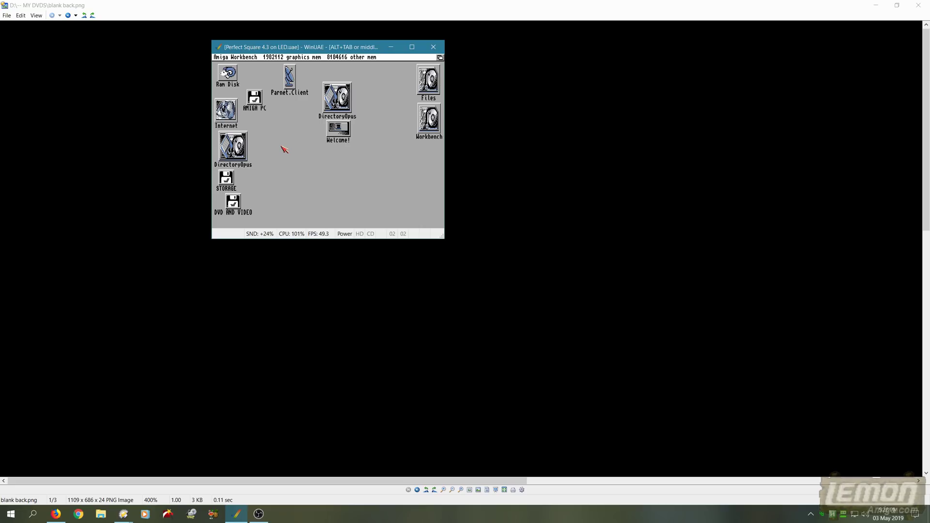
Change the windowed height from 480 to 512, resume, then reopen the settings.
{"action": "key", "text": "F12"}
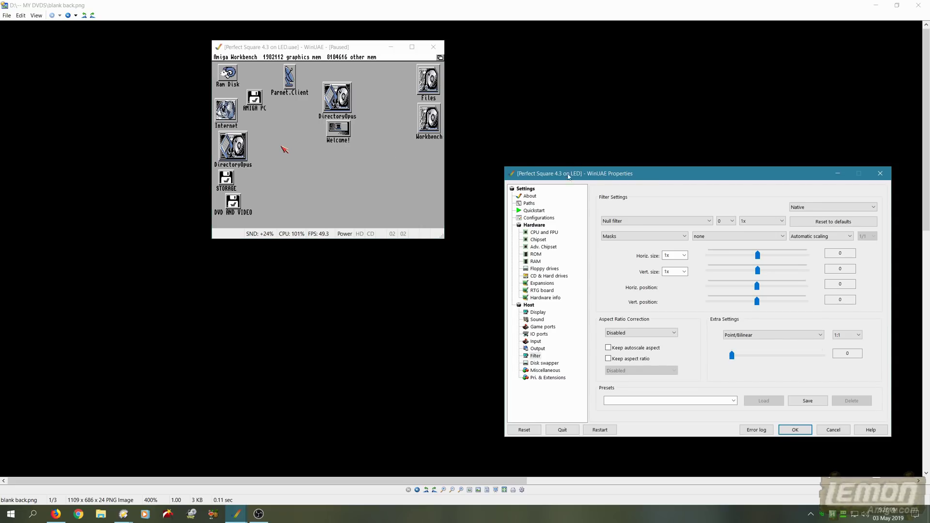
{"action": "left_click", "coordinate": [538, 312]}
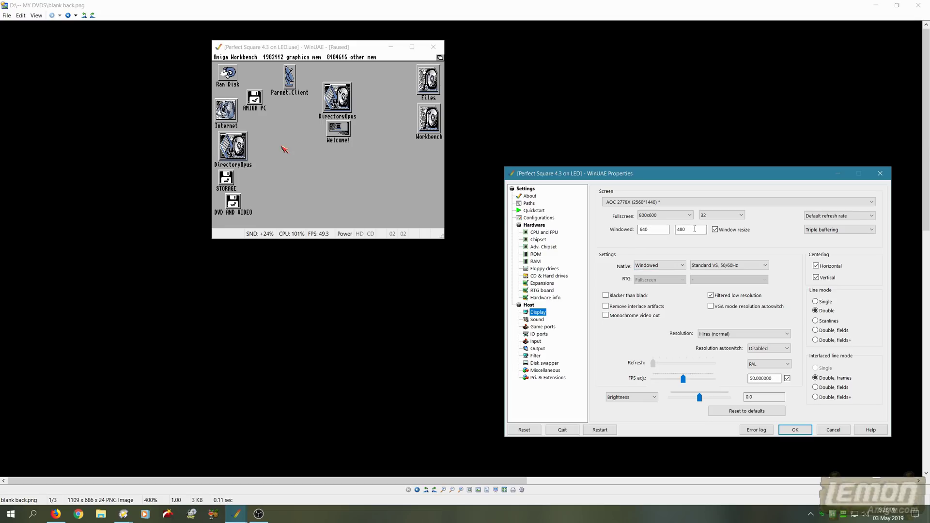
{"action": "double_click", "coordinate": [694, 229]}
{"action": "type", "text": "512"}
{"action": "key", "text": "Return"}
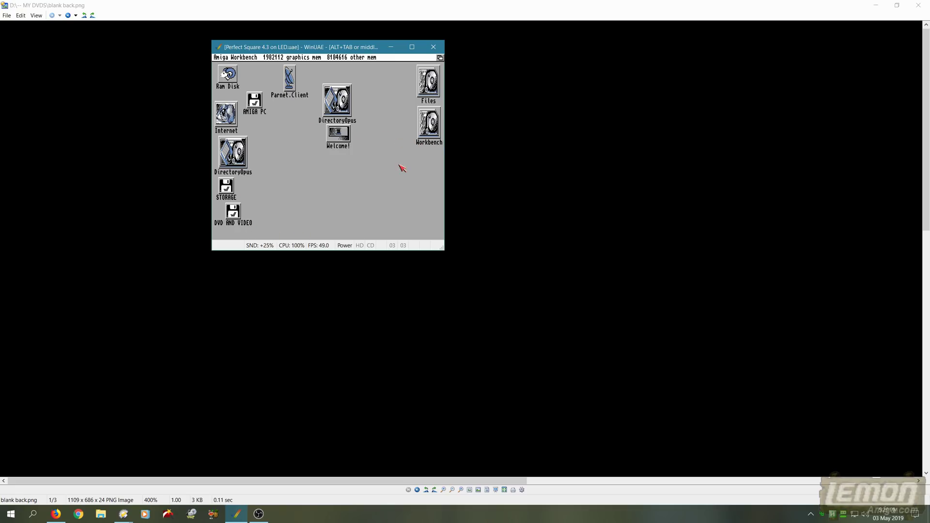
{"action": "key", "text": "F12"}
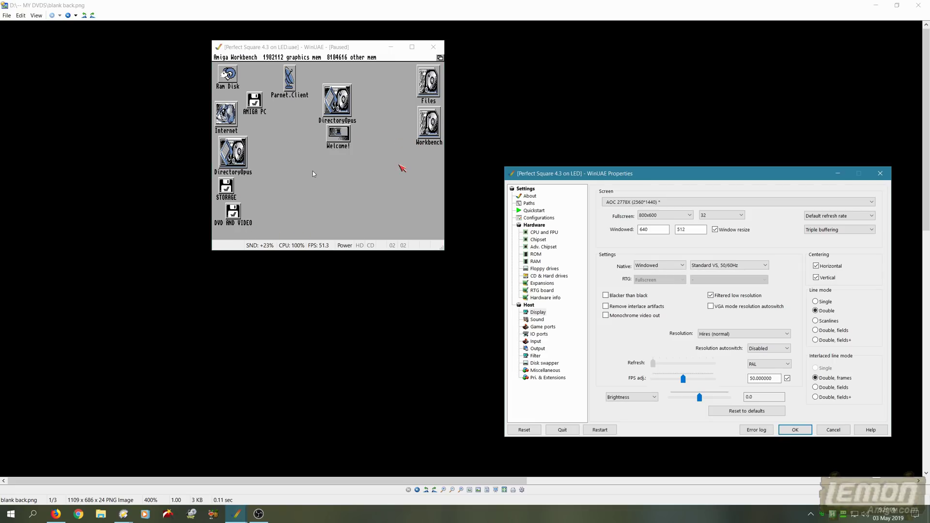
Try a 1280 × 1024 windowed size and apply it.
{"action": "left_click_drag", "start_coordinate": [663, 229], "coordinate": [626, 231]}
{"action": "type", "text": "1280"}
{"action": "left_click_drag", "start_coordinate": [689, 228], "coordinate": [656, 230]}
{"action": "type", "text": "1024"}
{"action": "key", "text": "Return"}
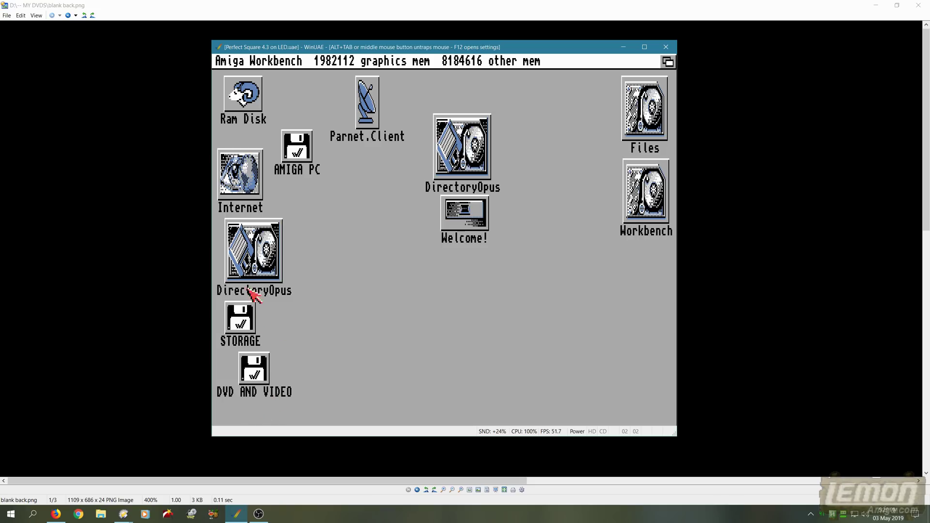
Restore the windowed size to 640 × 512, apply, then pause emulation again.
{"action": "key", "text": "F12"}
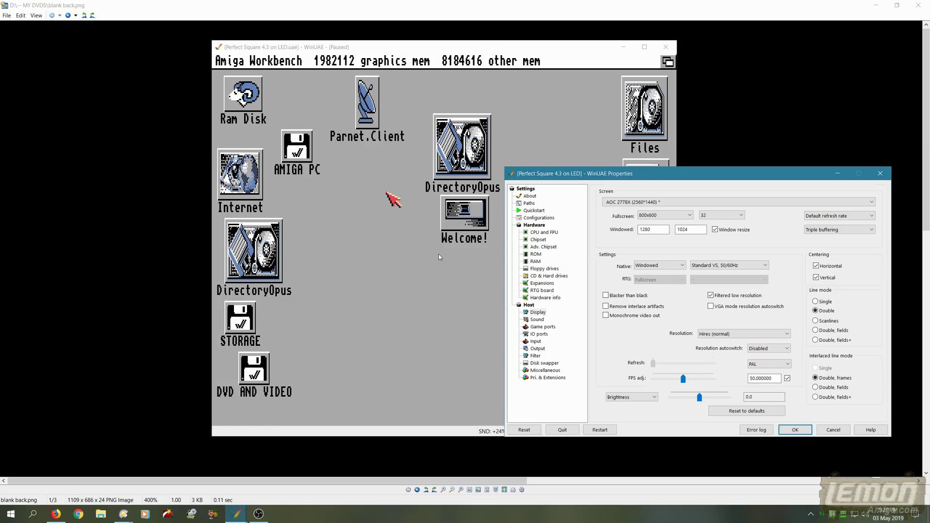
{"action": "double_click", "coordinate": [659, 231]}
{"action": "type", "text": "640"}
{"action": "key", "text": "Tab"}
{"action": "type", "text": "5"}
{"action": "key", "text": "Return"}
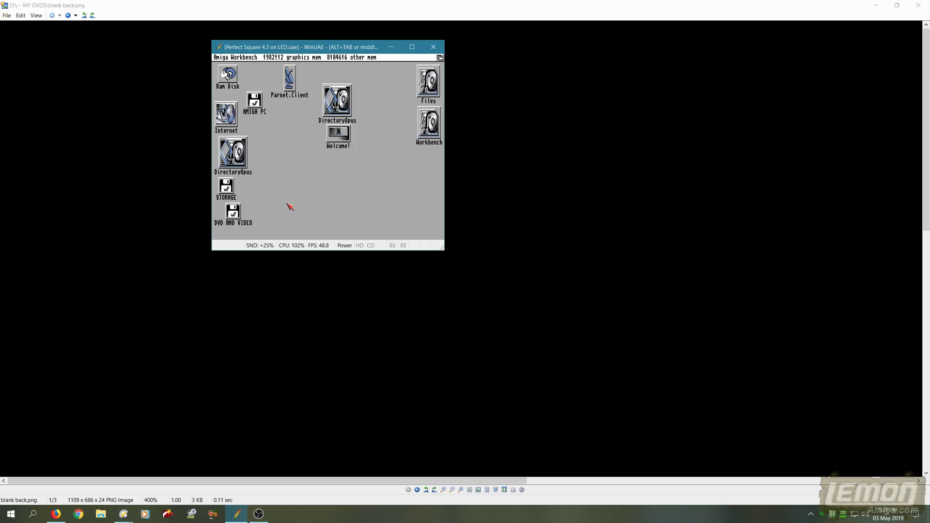
{"action": "key", "text": "F12"}
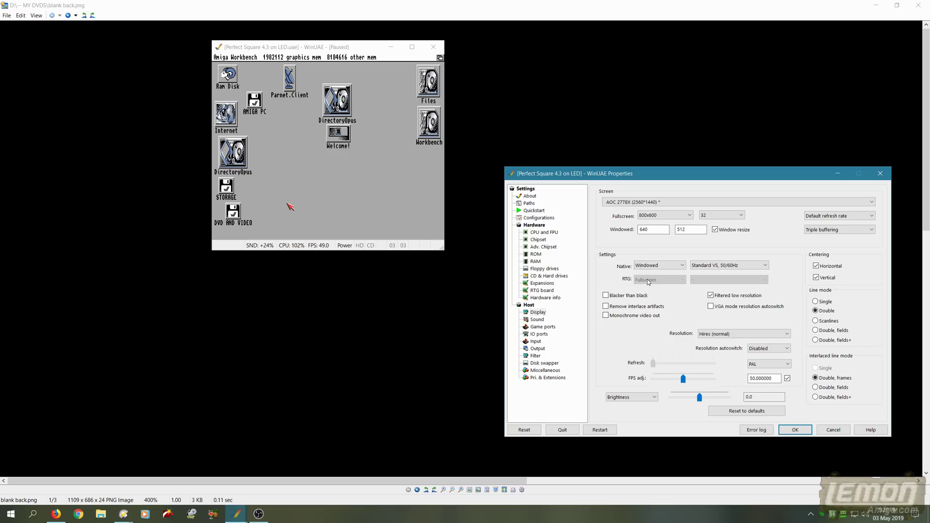
Switch native mode to Fullscreen at 800x600 with windowed size 1280 × 1024, and apply.
{"action": "left_click", "coordinate": [659, 266]}
{"action": "left_click", "coordinate": [646, 279]}
{"action": "double_click", "coordinate": [651, 230]}
{"action": "double_click", "coordinate": [693, 231]}
{"action": "left_click", "coordinate": [658, 216]}
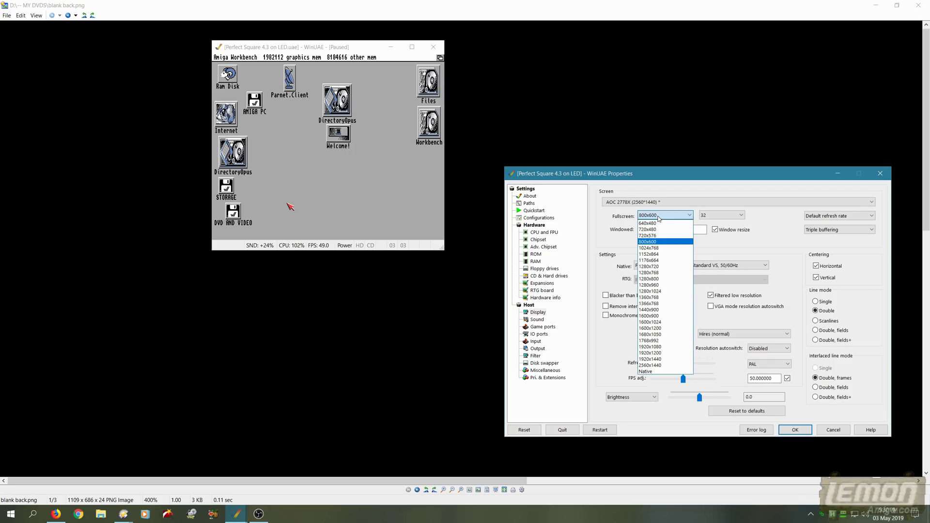
{"action": "left_click", "coordinate": [656, 242]}
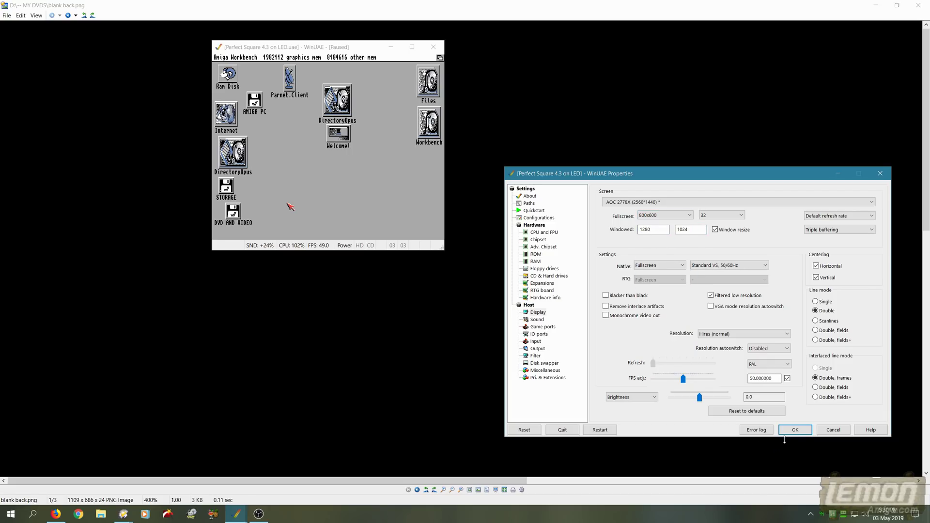
{"action": "left_click", "coordinate": [794, 431]}
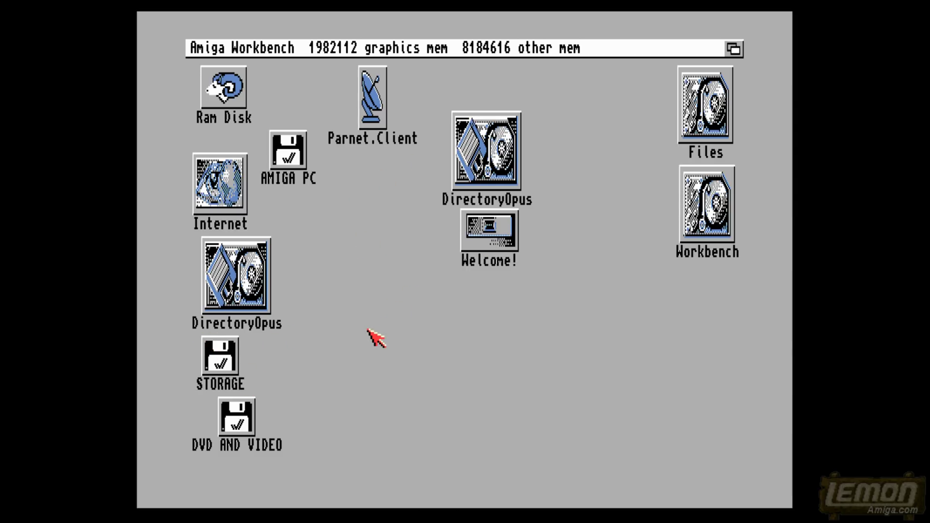
{"action": "key", "text": "F12"}
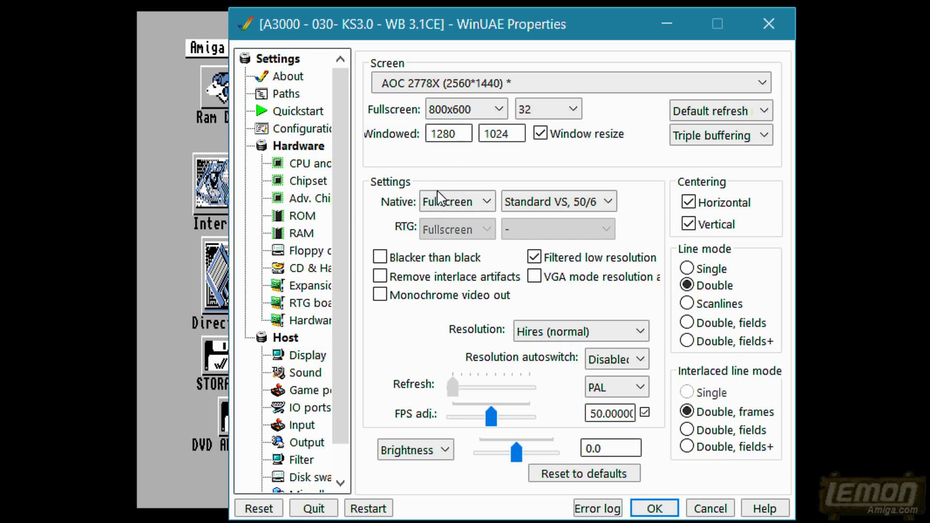
Change Filter scaling from No scaling to Automatic scaling, apply, then reopen the settings.
{"action": "left_click", "coordinate": [301, 460]}
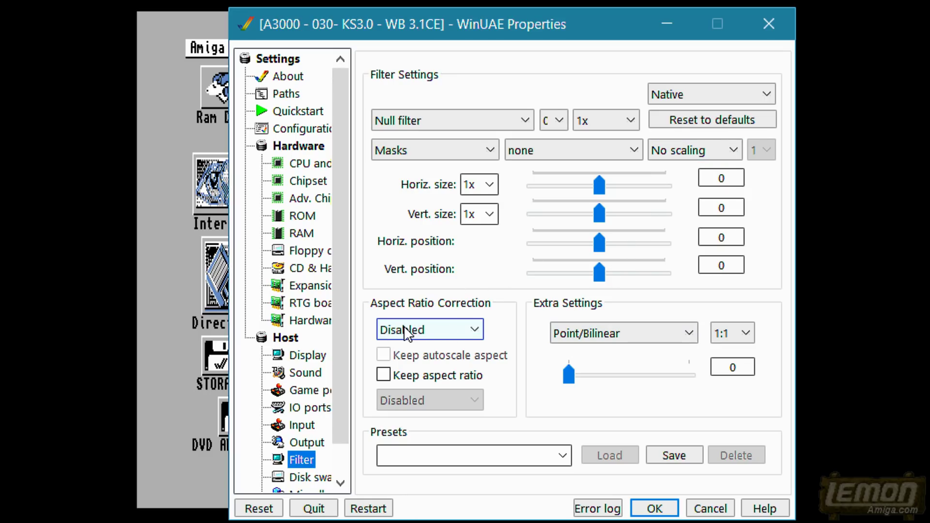
{"action": "left_click", "coordinate": [689, 154]}
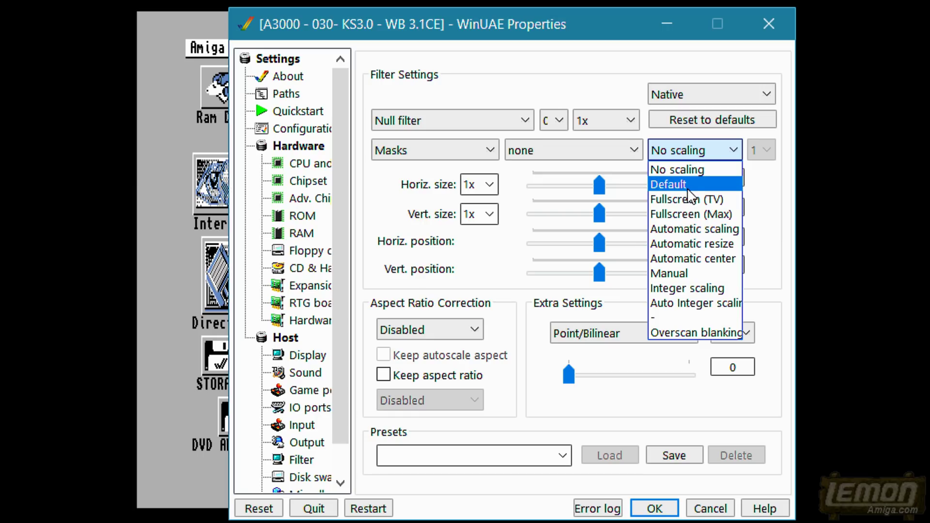
{"action": "left_click", "coordinate": [691, 231]}
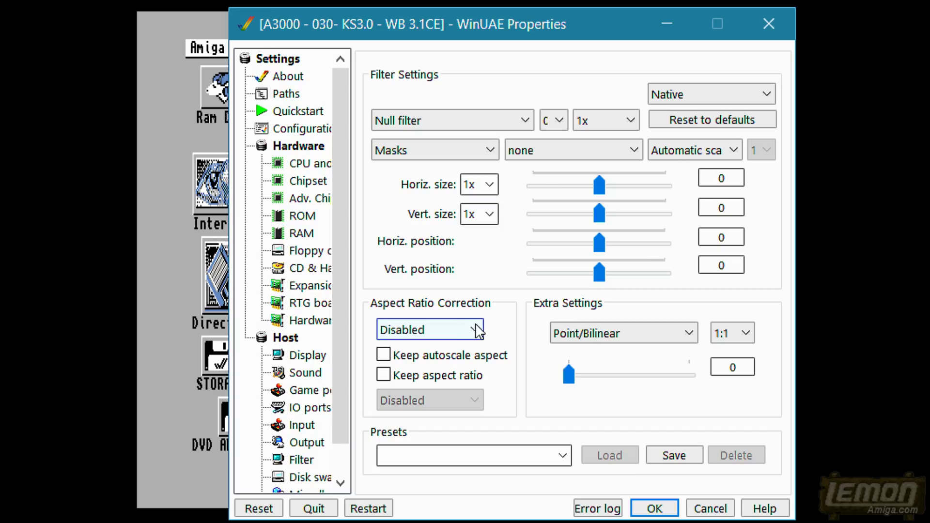
{"action": "left_click", "coordinate": [650, 506]}
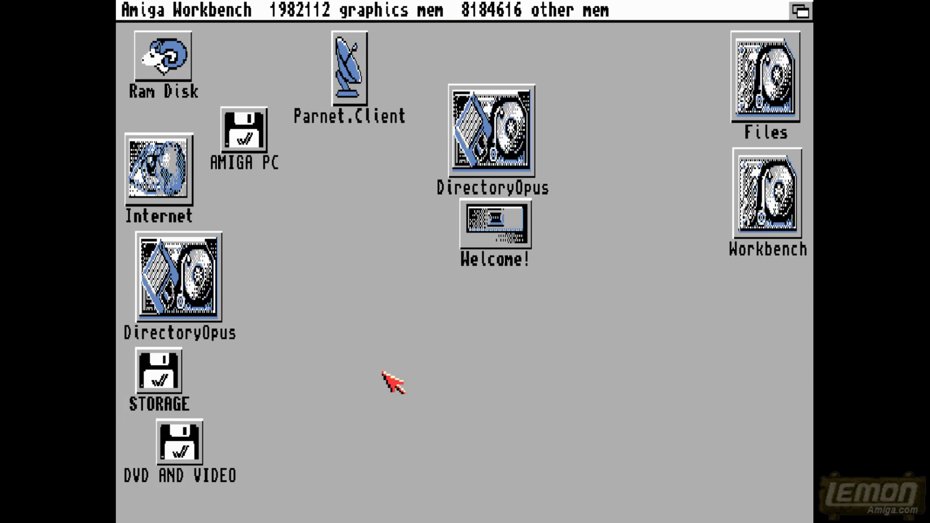
{"action": "key", "text": "F12"}
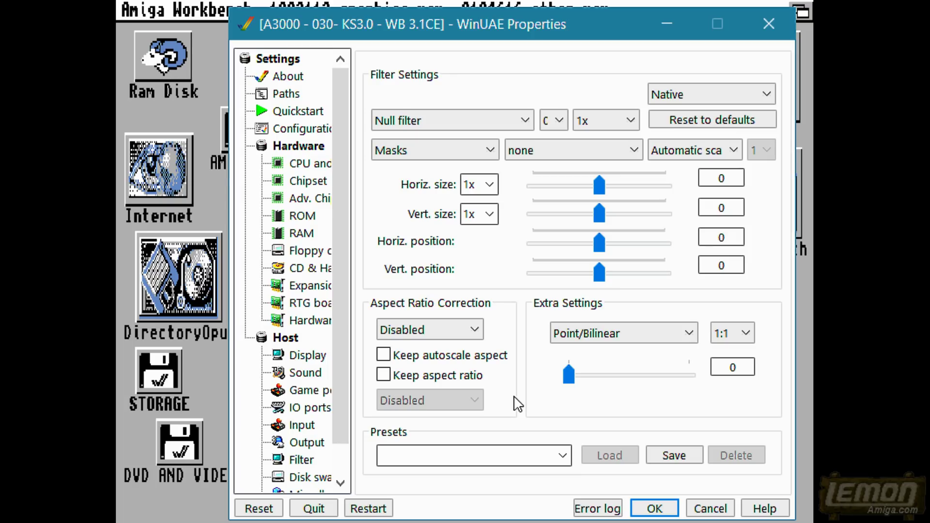
Set Aspect Ratio Correction to Automatic, apply, then reopen the settings.
{"action": "left_click", "coordinate": [388, 328]}
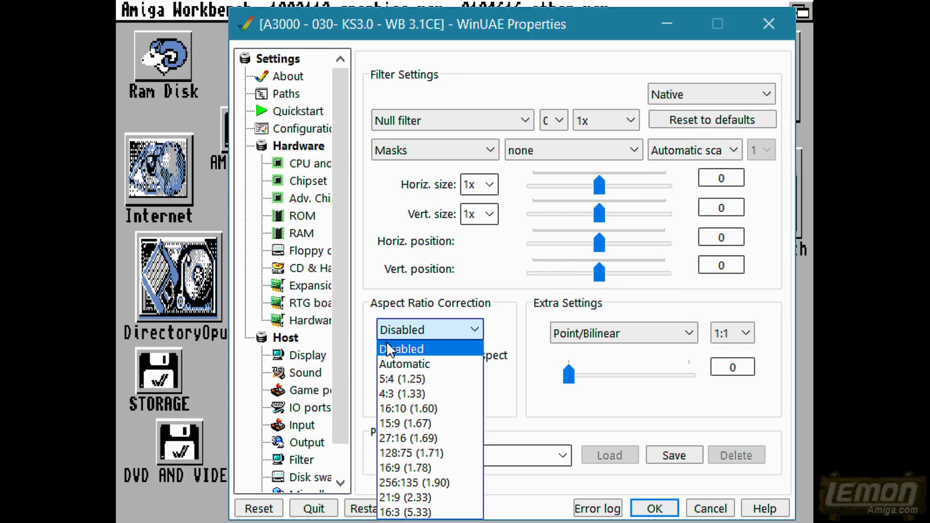
{"action": "left_click", "coordinate": [403, 365]}
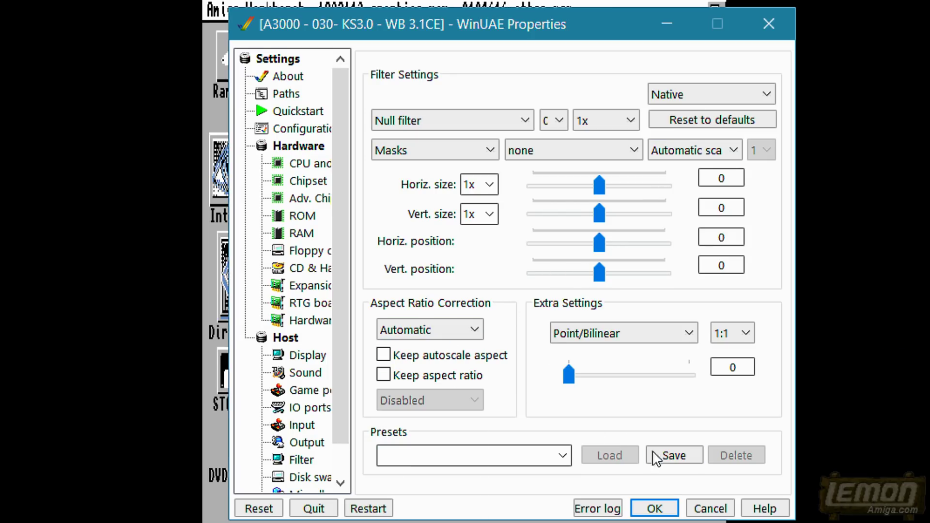
{"action": "left_click", "coordinate": [654, 509]}
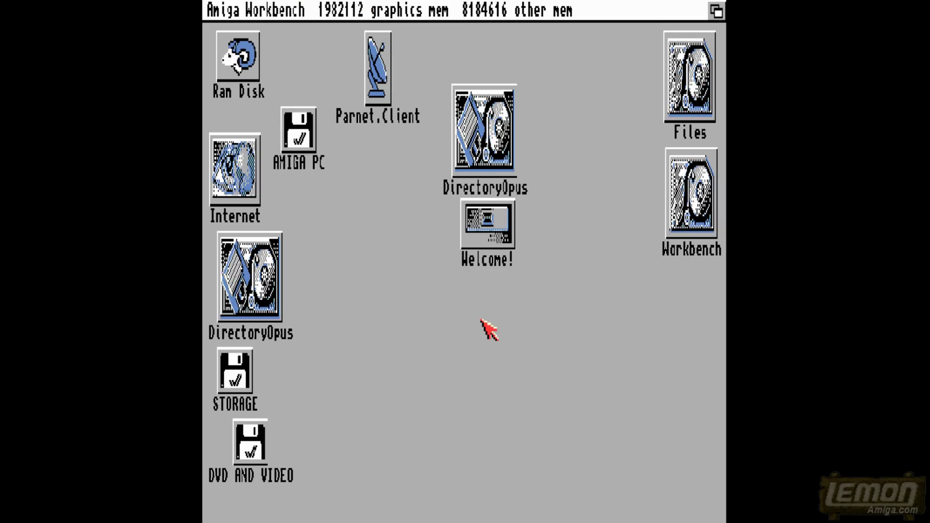
{"action": "key", "text": "F12"}
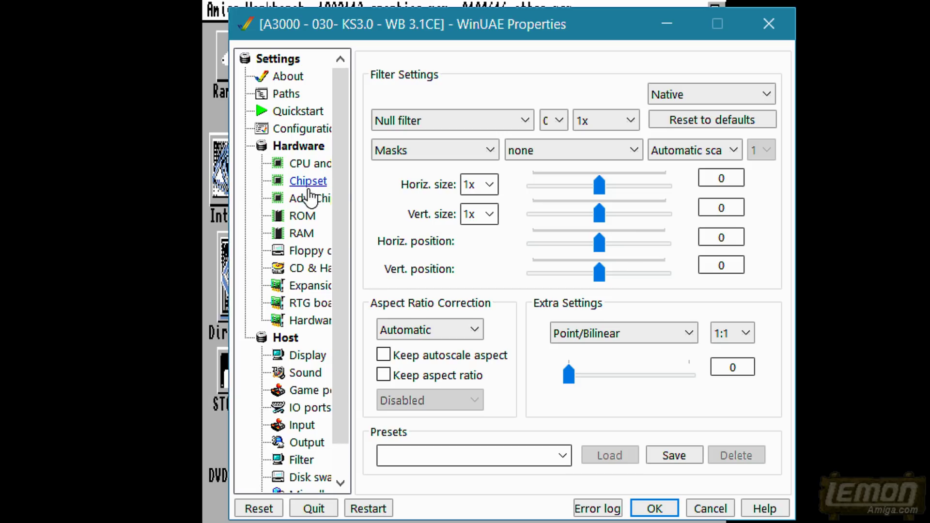
Change the fullscreen resolution from 800x600 to 640x480 and apply.
{"action": "left_click", "coordinate": [306, 357]}
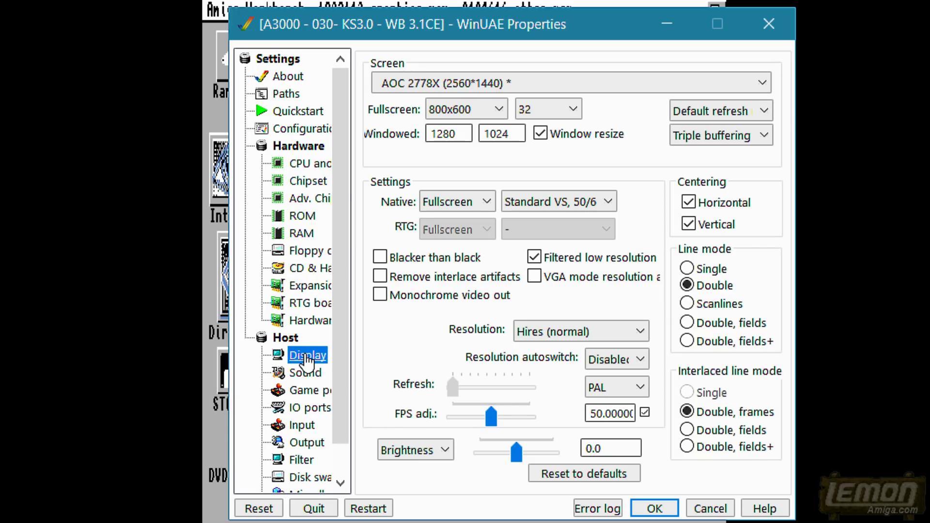
{"action": "left_click", "coordinate": [466, 115]}
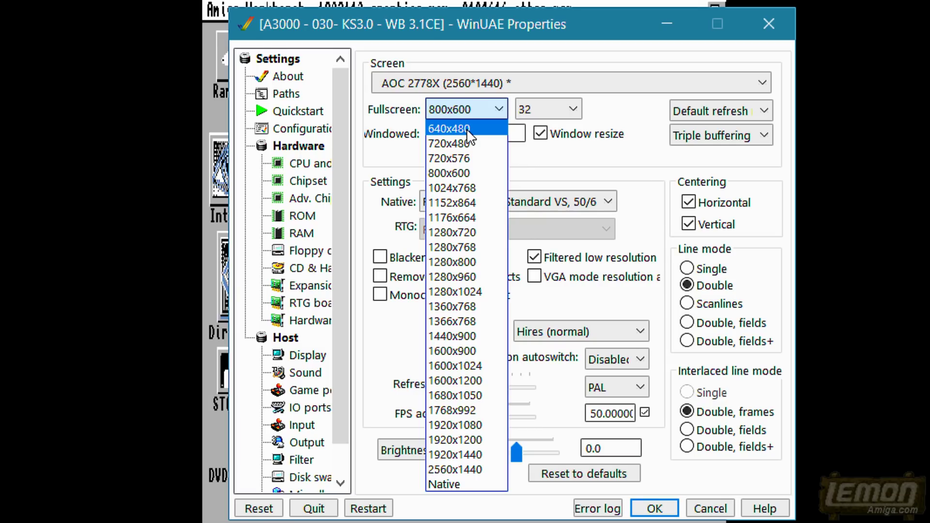
{"action": "left_click", "coordinate": [467, 130]}
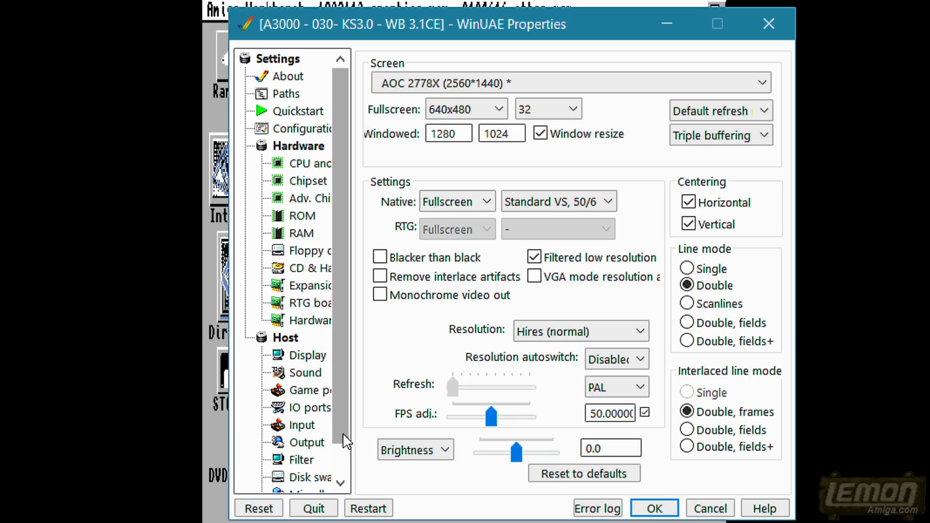
{"action": "left_click", "coordinate": [654, 509]}
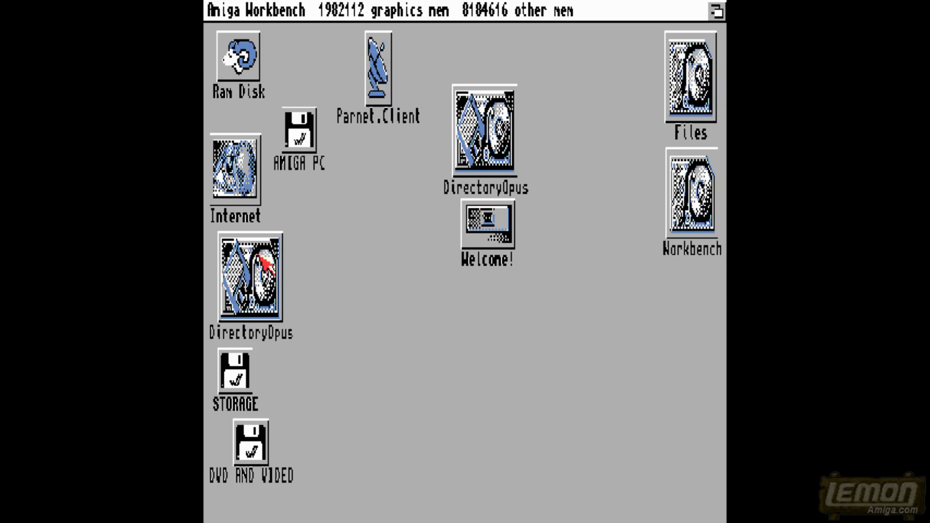
Reopen the emulator settings, reposition the window and look at the Filter page.
{"action": "key", "text": "F12"}
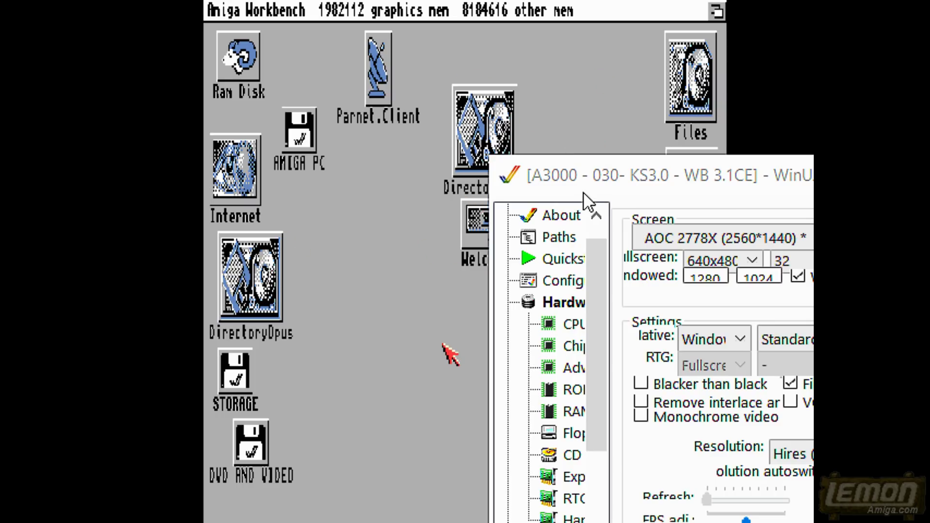
{"action": "left_click_drag", "start_coordinate": [591, 177], "coordinate": [511, 68]}
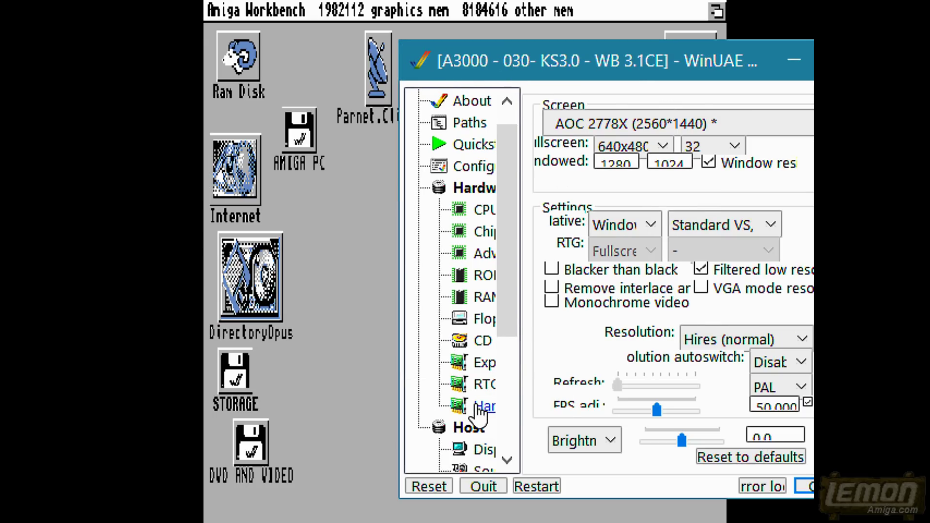
{"action": "scroll", "coordinate": [506, 310], "scroll_direction": "down", "scroll_amount": 3}
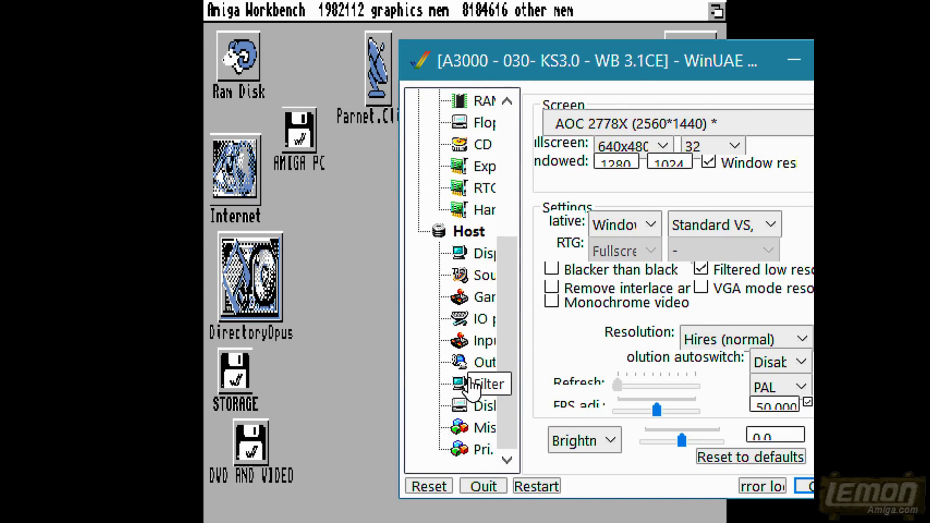
{"action": "left_click", "coordinate": [484, 390]}
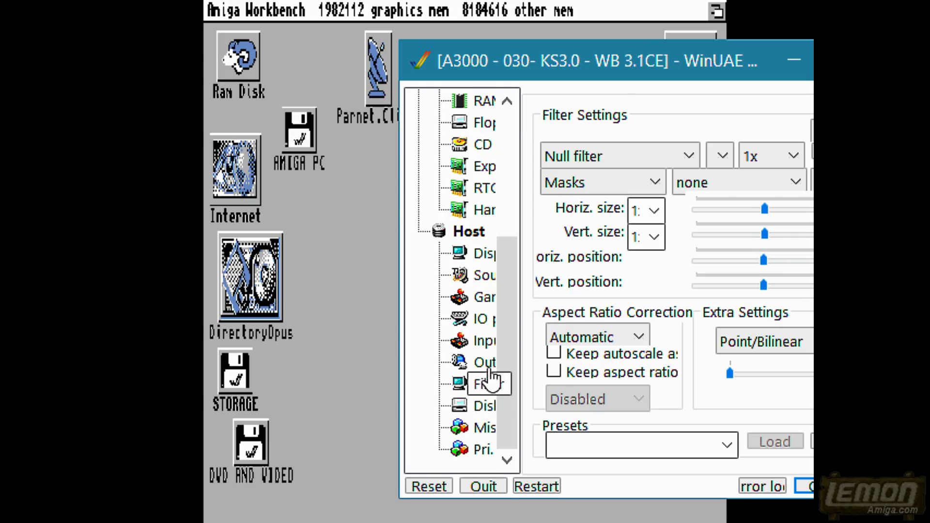
{"action": "left_click_drag", "start_coordinate": [674, 62], "coordinate": [484, 137]}
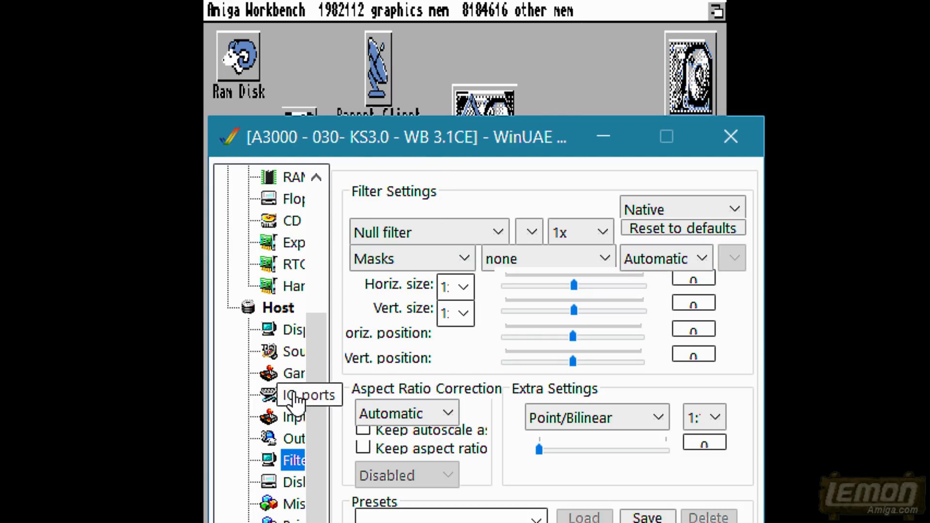
Set the fullscreen resolution to 720x576, apply it, and reopen the settings over Workbench.
{"action": "left_click", "coordinate": [291, 330]}
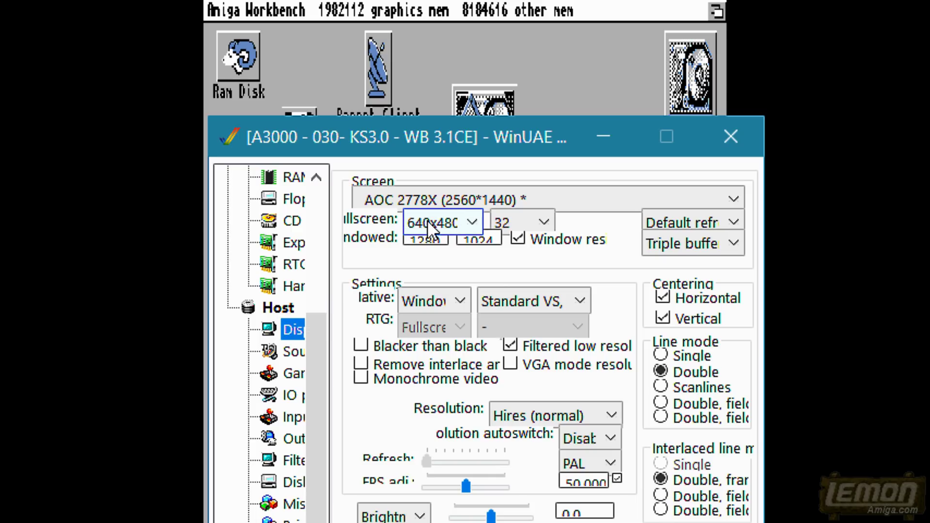
{"action": "left_click", "coordinate": [477, 222]}
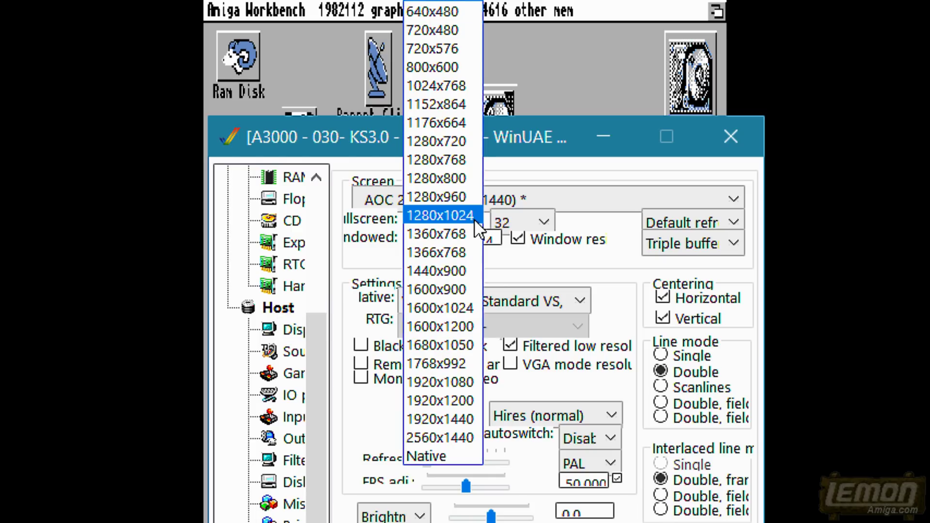
{"action": "left_click", "coordinate": [436, 48]}
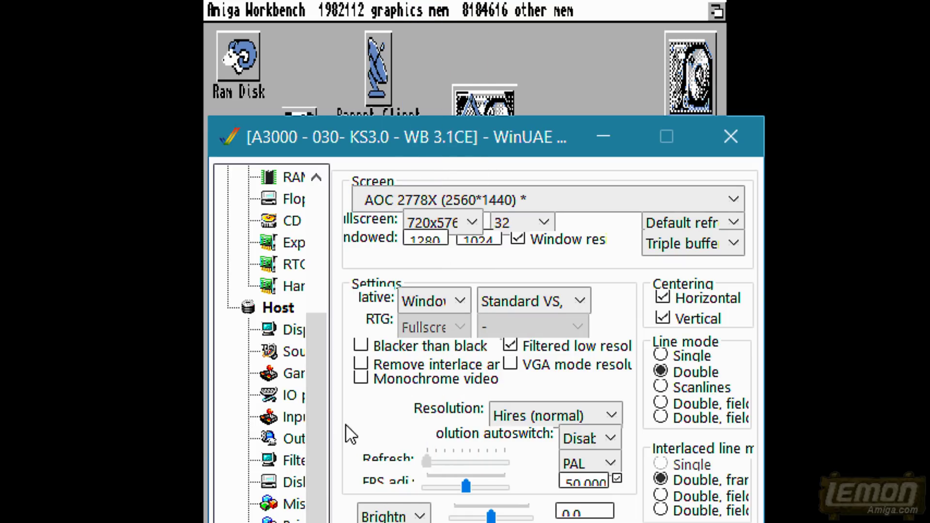
{"action": "left_click_drag", "start_coordinate": [504, 138], "coordinate": [504, 73]}
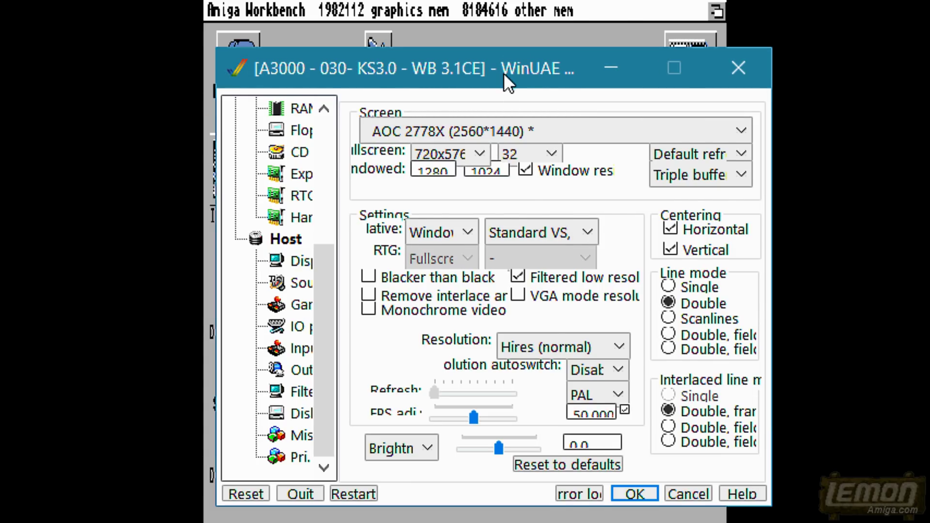
{"action": "left_click", "coordinate": [625, 489]}
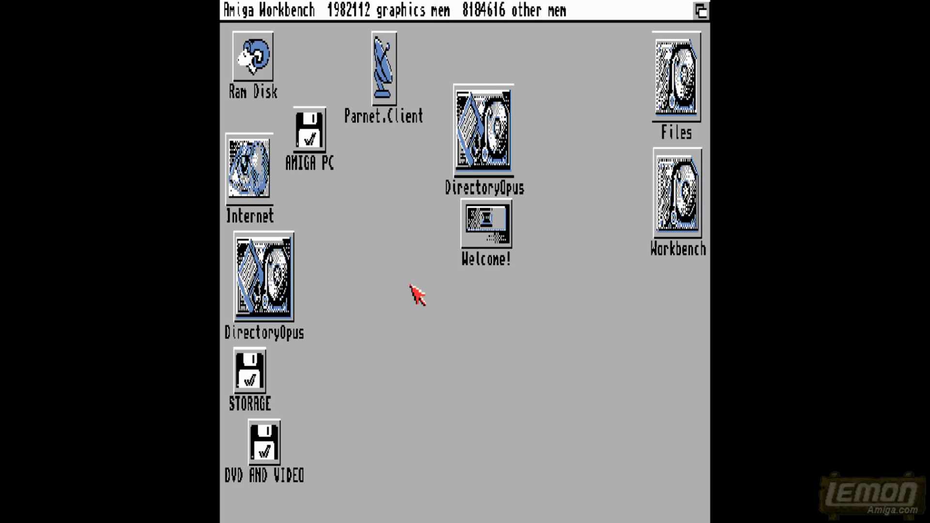
{"action": "key", "text": "F12"}
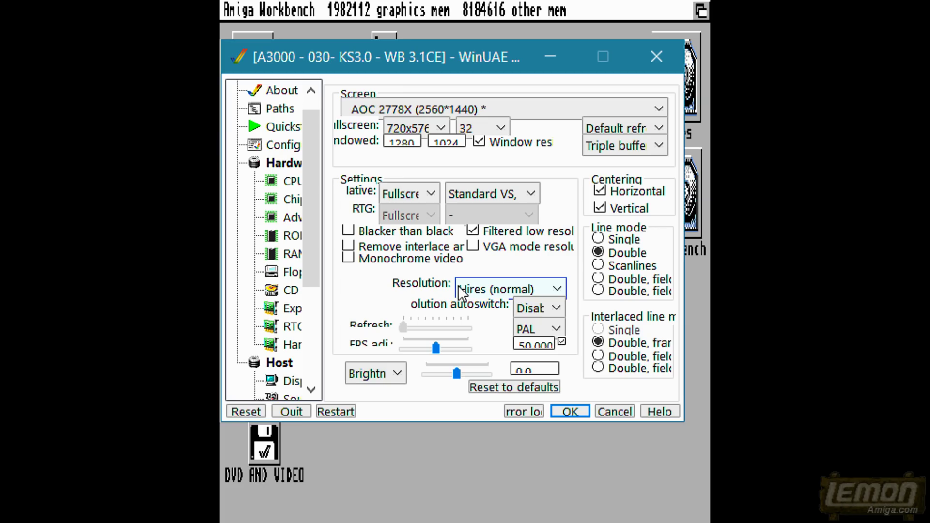
Keep the 720x576 resolution, pick a different automatic scaling mode on Filter, apply, and reopen settings.
{"action": "left_click", "coordinate": [440, 124]}
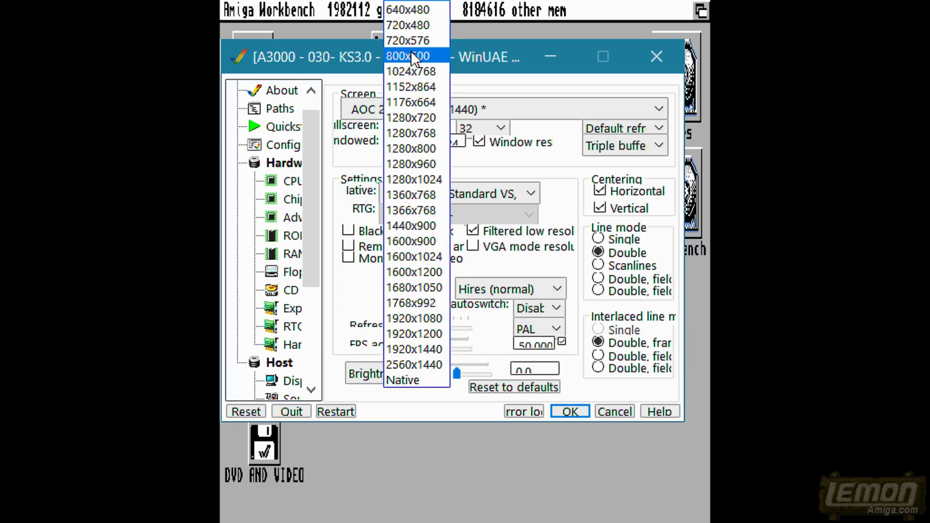
{"action": "left_click", "coordinate": [621, 411]}
{"action": "left_click_drag", "start_coordinate": [312, 263], "coordinate": [312, 356]}
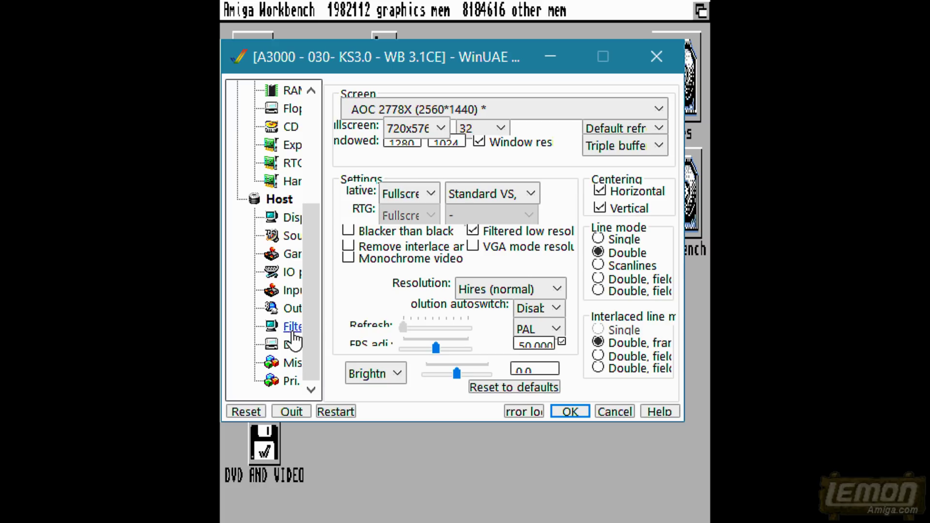
{"action": "left_click", "coordinate": [293, 327]}
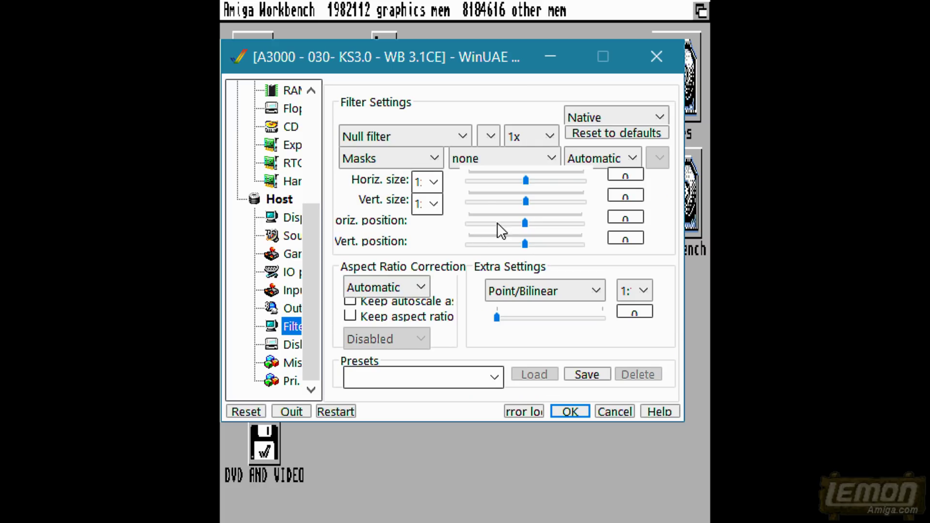
{"action": "left_click", "coordinate": [595, 158]}
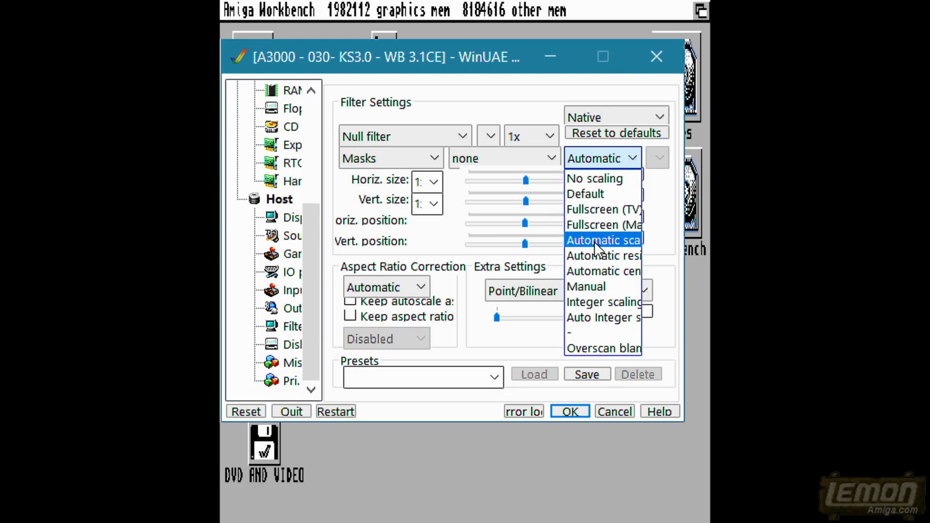
{"action": "left_click", "coordinate": [594, 254]}
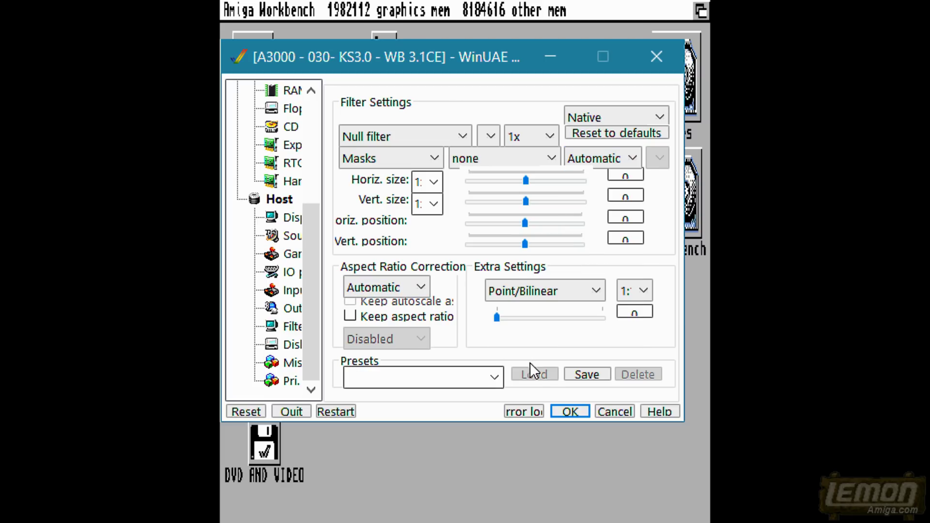
{"action": "left_click", "coordinate": [573, 410]}
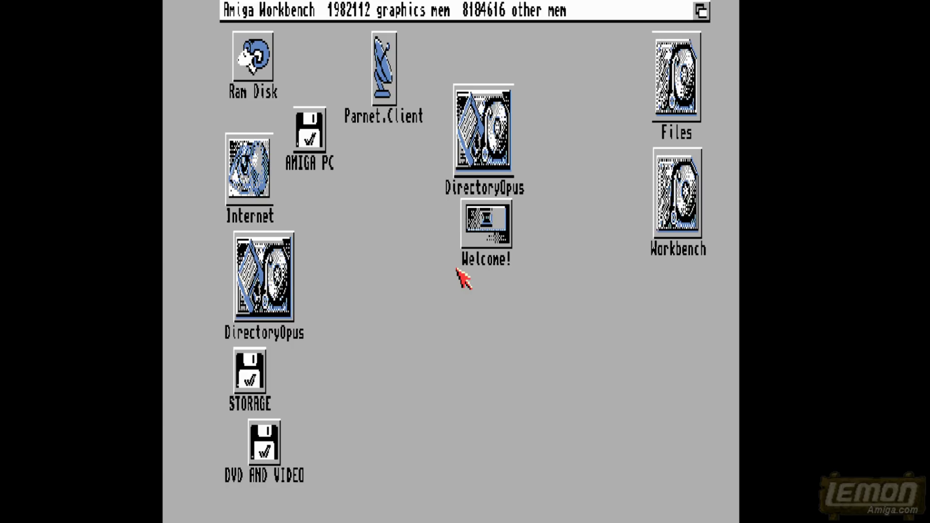
{"action": "key", "text": "F12"}
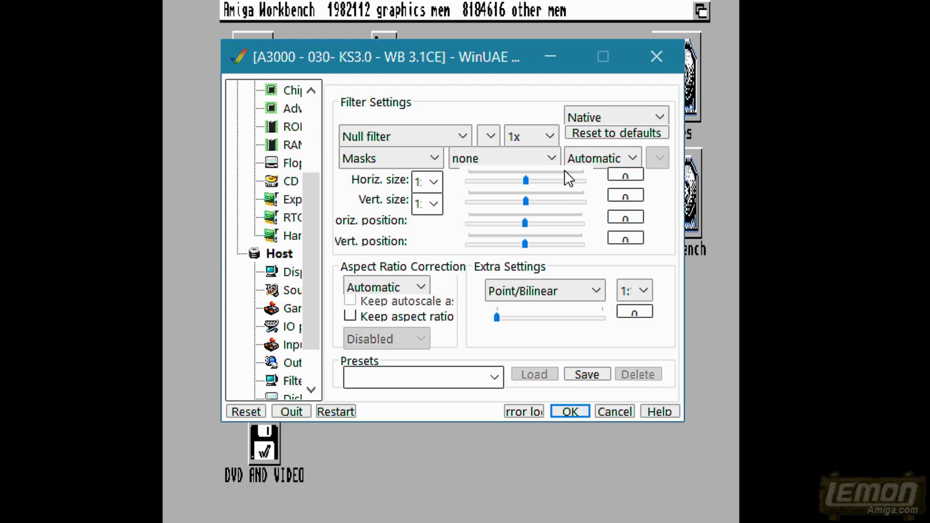
Choose Automatic filter scaling and Native fullscreen resolution, apply them, and reopen the settings.
{"action": "left_click", "coordinate": [586, 156]}
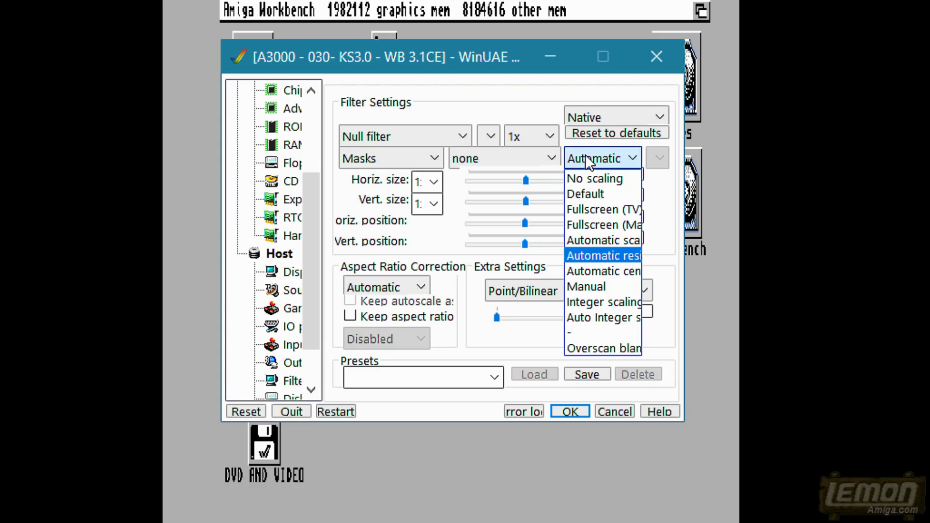
{"action": "left_click", "coordinate": [603, 239]}
{"action": "left_click", "coordinate": [280, 277]}
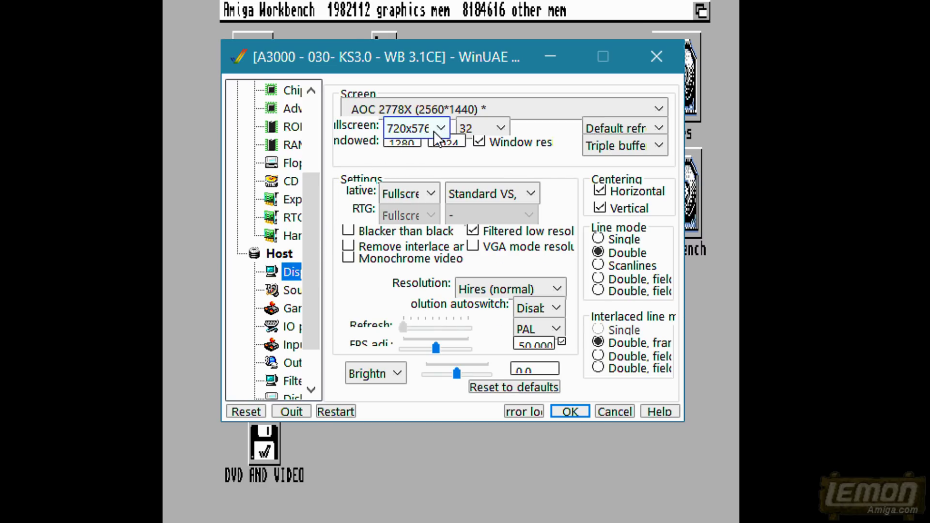
{"action": "left_click", "coordinate": [441, 128]}
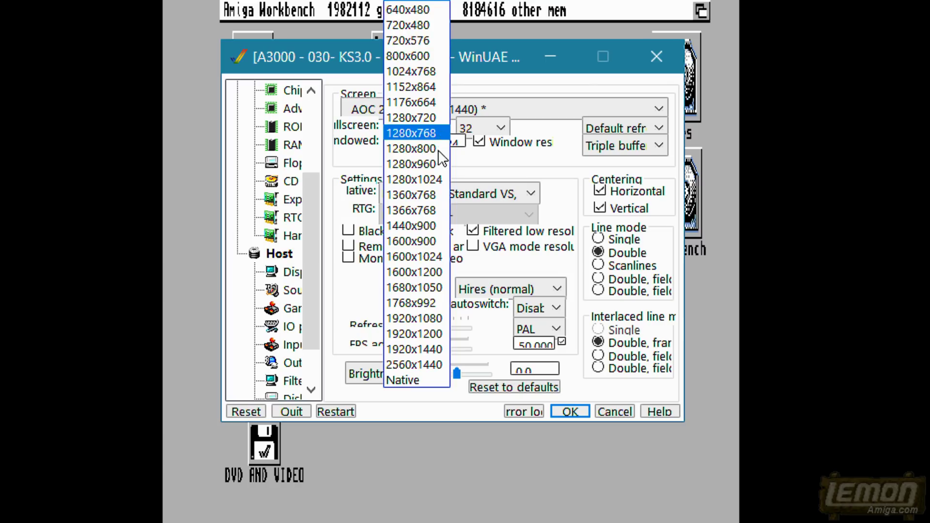
{"action": "left_click", "coordinate": [407, 379]}
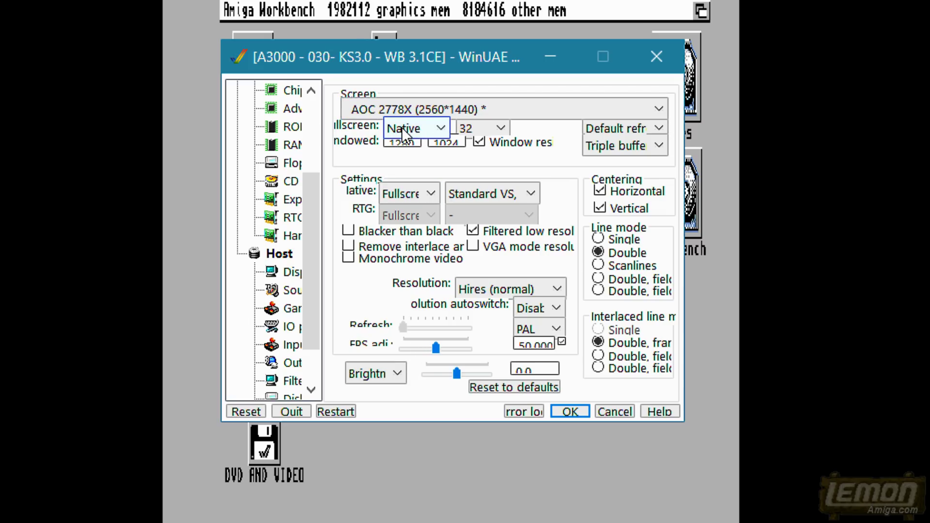
{"action": "left_click", "coordinate": [570, 412]}
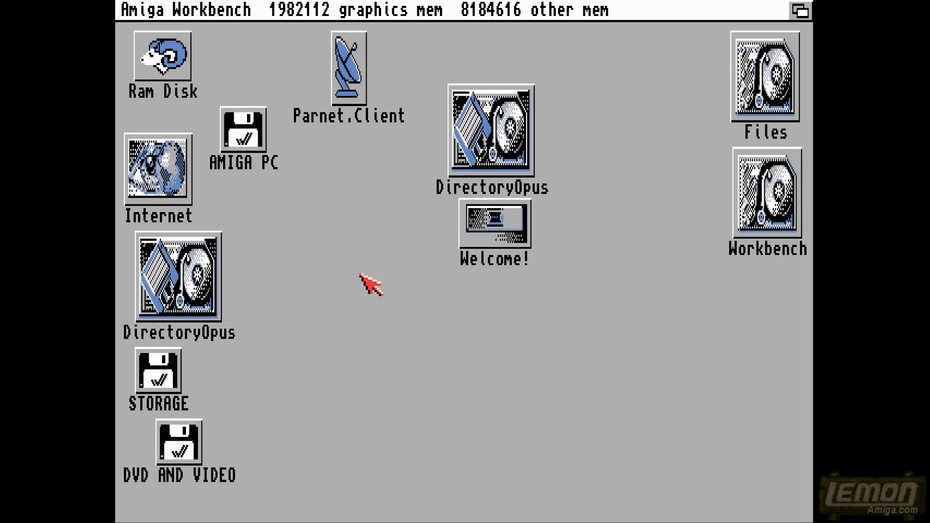
{"action": "key", "text": "F12"}
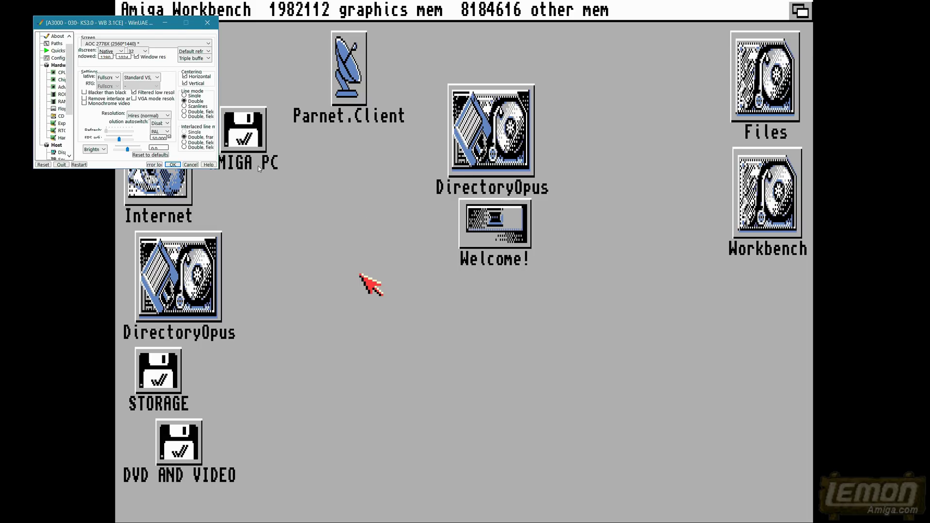
Enlarge the settings window, move it to the lower right, and show the Filter page.
{"action": "left_click_drag", "start_coordinate": [218, 170], "coordinate": [305, 270]}
{"action": "left_click_drag", "start_coordinate": [162, 31], "coordinate": [648, 284]}
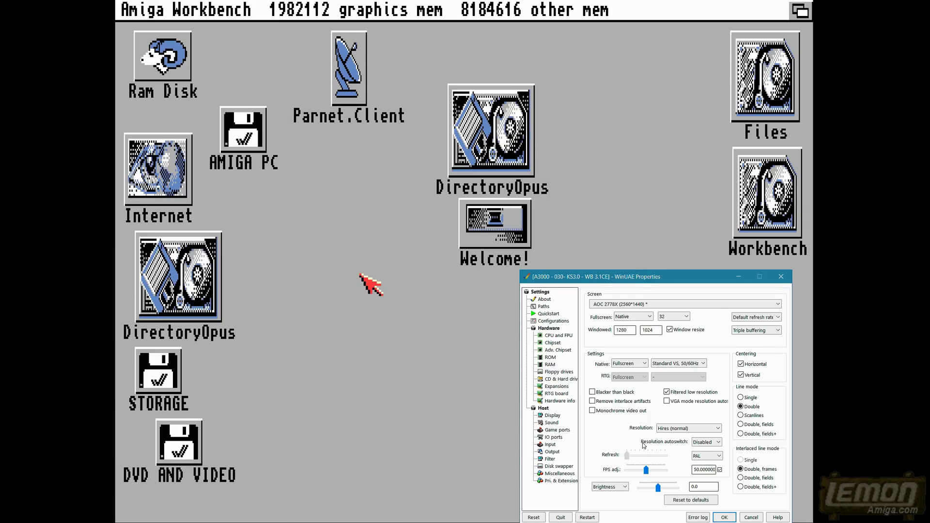
{"action": "left_click", "coordinate": [549, 459]}
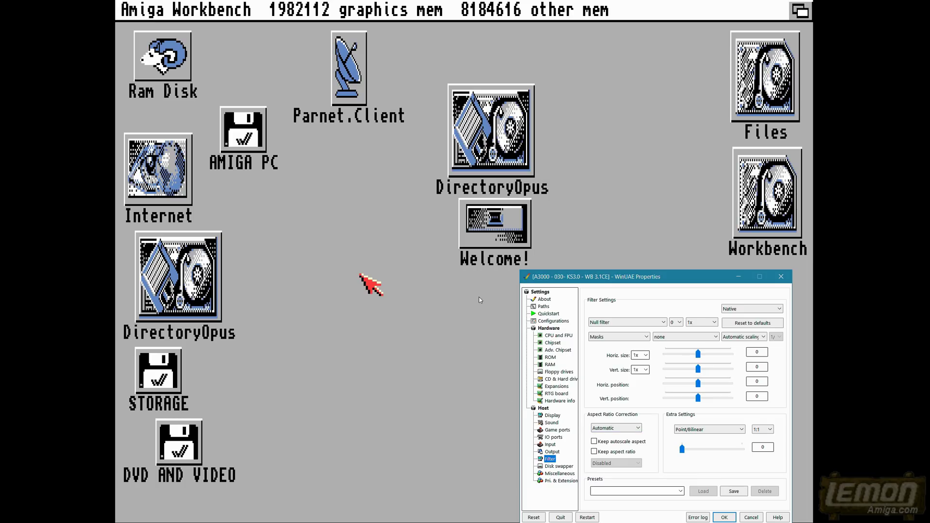
Try aspect ratio correction Disabled, then apply 4:3 (1.33) and reopen the settings.
{"action": "left_click", "coordinate": [612, 430]}
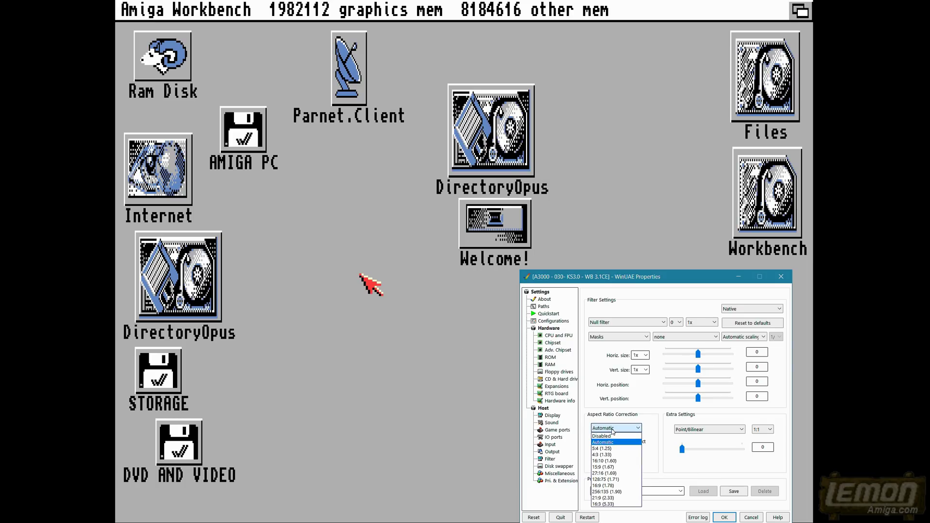
{"action": "left_click", "coordinate": [613, 436]}
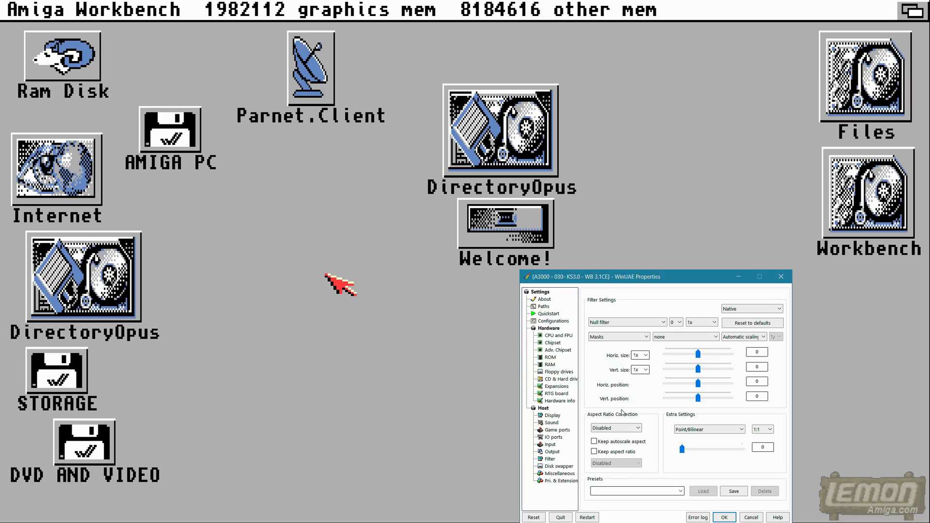
{"action": "left_click", "coordinate": [619, 429]}
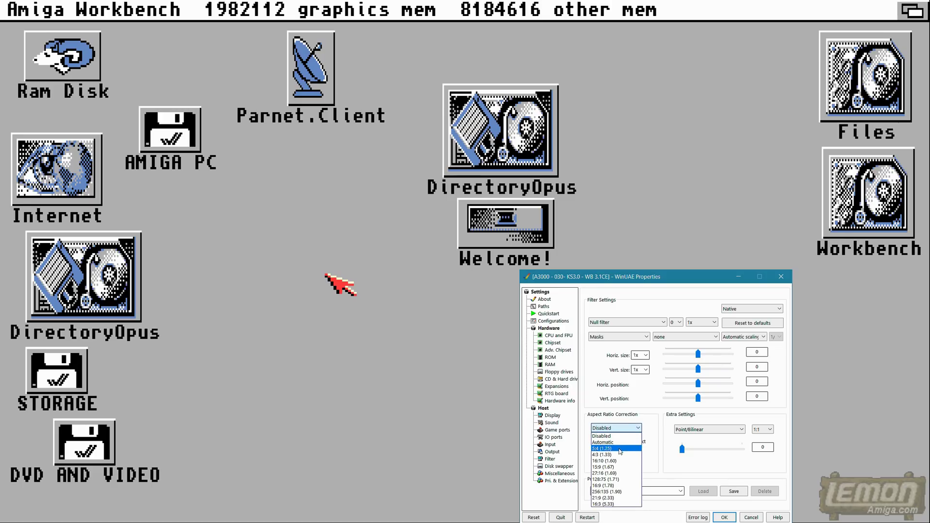
{"action": "left_click", "coordinate": [615, 455]}
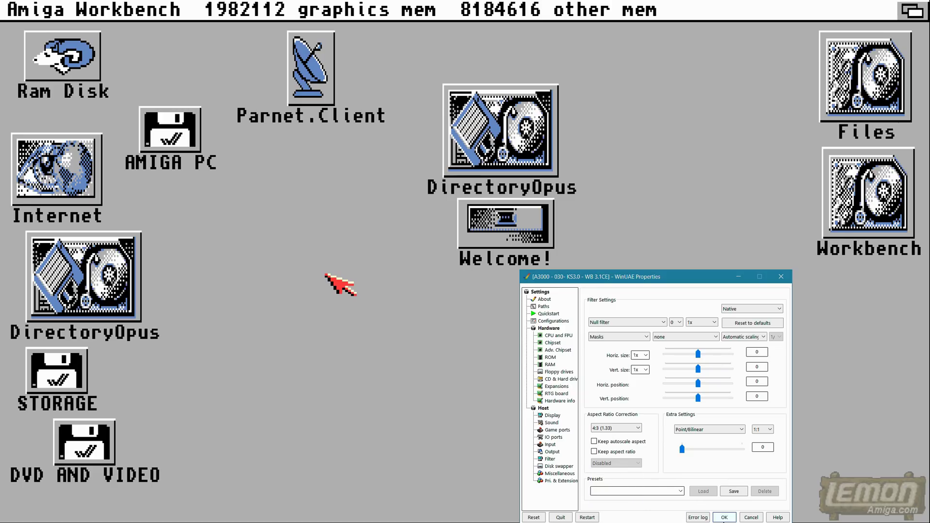
{"action": "left_click", "coordinate": [724, 518]}
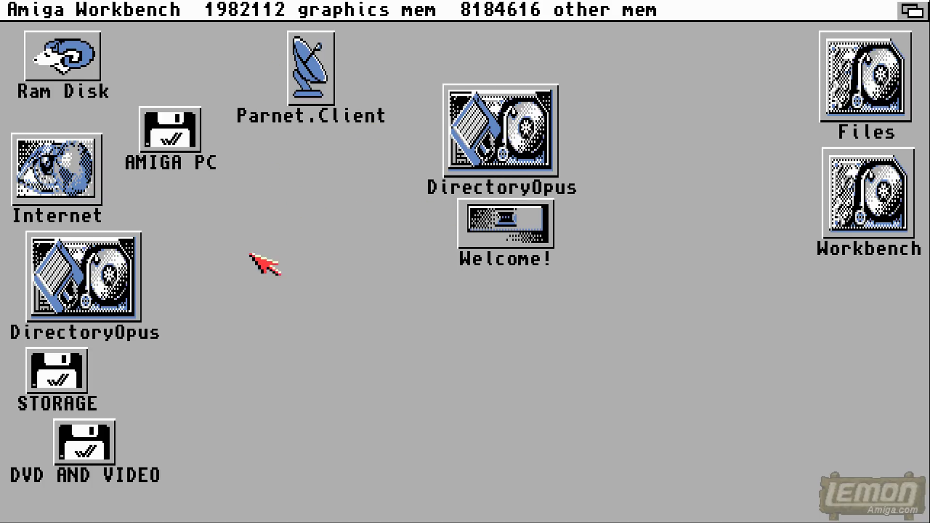
{"action": "key", "text": "F12"}
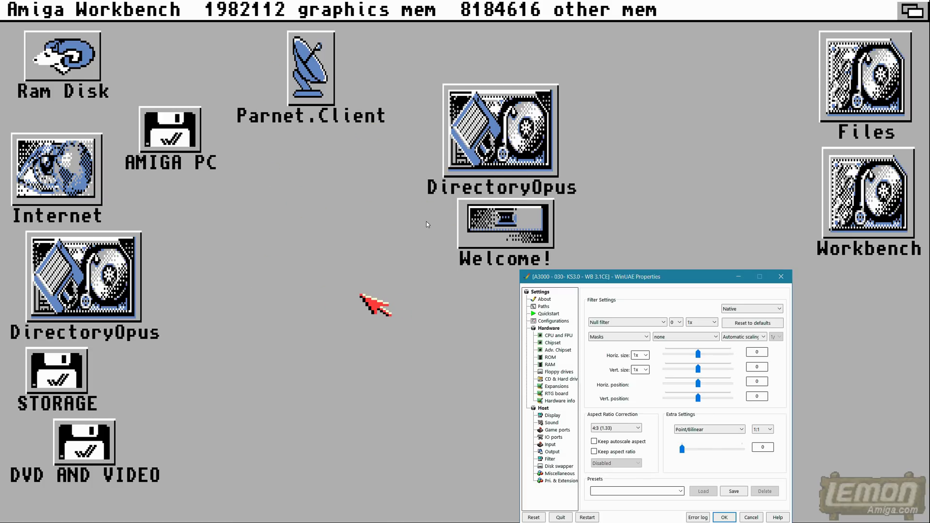
Set aspect ratio correction to 16:9 (1.78), apply it, and reopen the settings.
{"action": "left_click", "coordinate": [615, 428]}
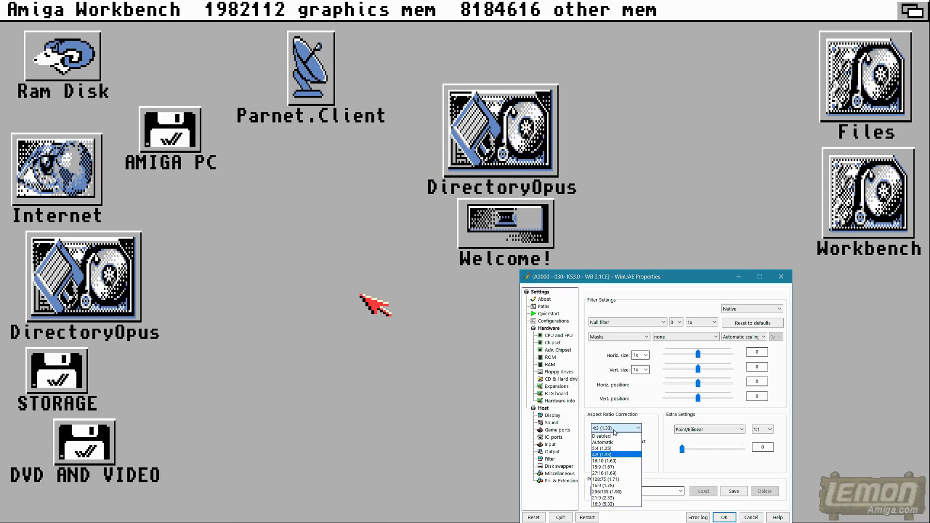
{"action": "left_click", "coordinate": [606, 486]}
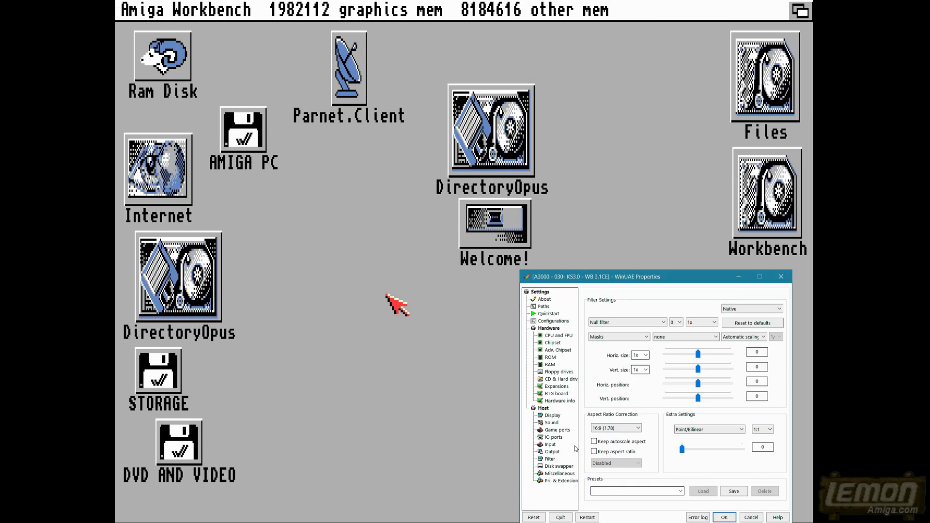
{"action": "left_click", "coordinate": [724, 517]}
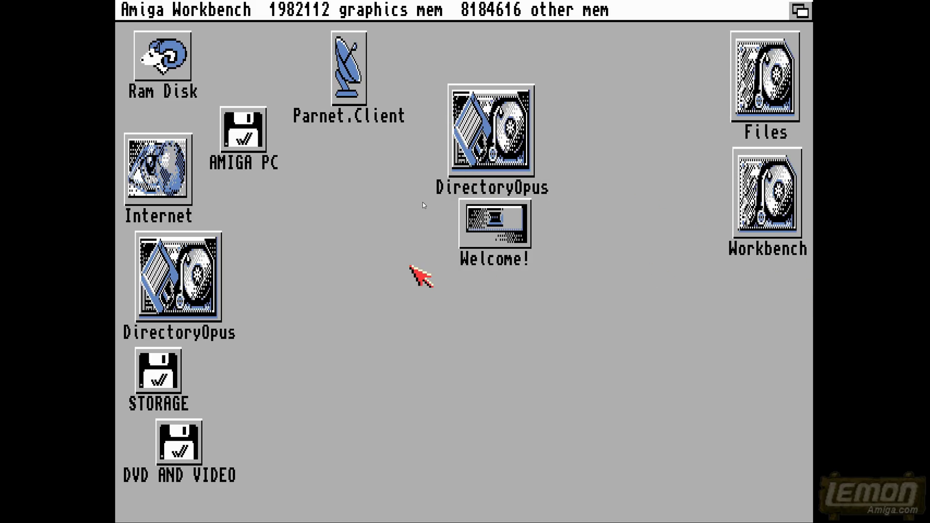
{"action": "key", "text": "F12"}
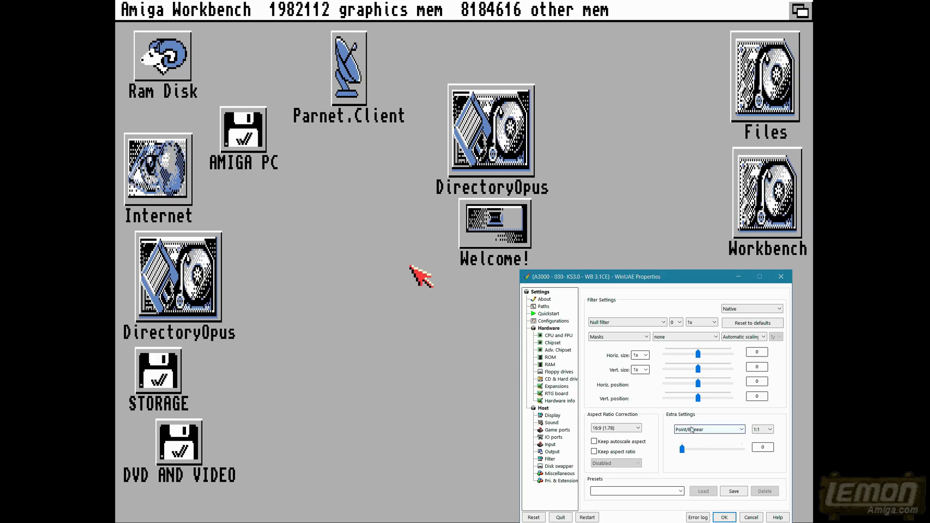
Switch the extra filter setting to Scanline opacity and raise it through 10, 50, 60 to 70.
{"action": "left_click", "coordinate": [710, 429]}
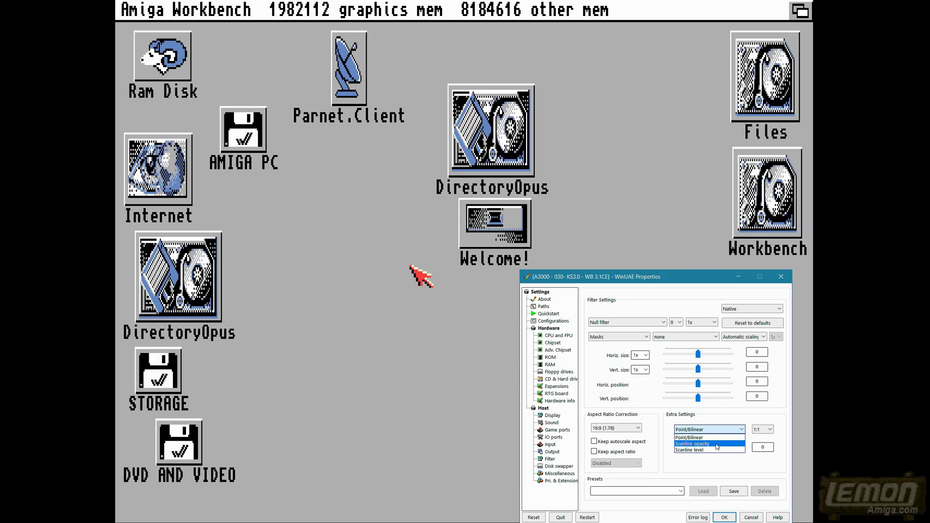
{"action": "left_click", "coordinate": [716, 444]}
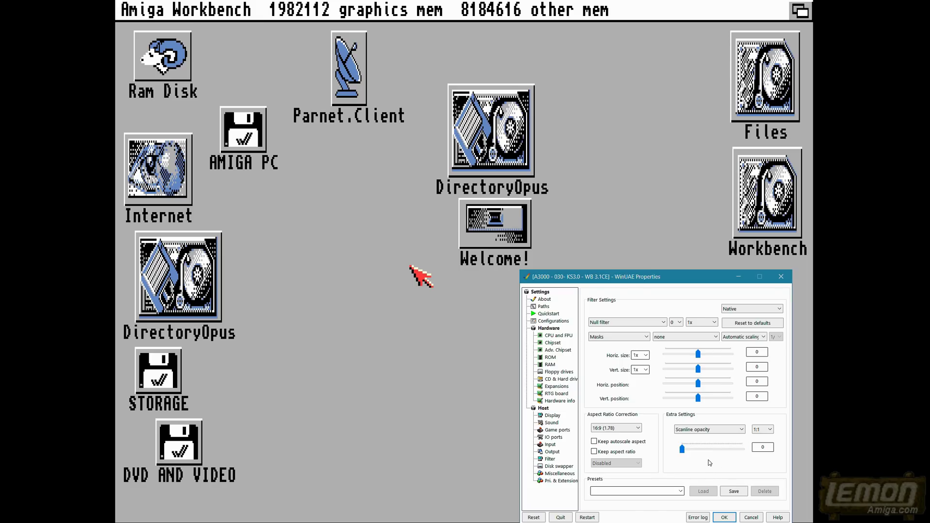
{"action": "left_click", "coordinate": [712, 449]}
{"action": "left_click", "coordinate": [713, 451]}
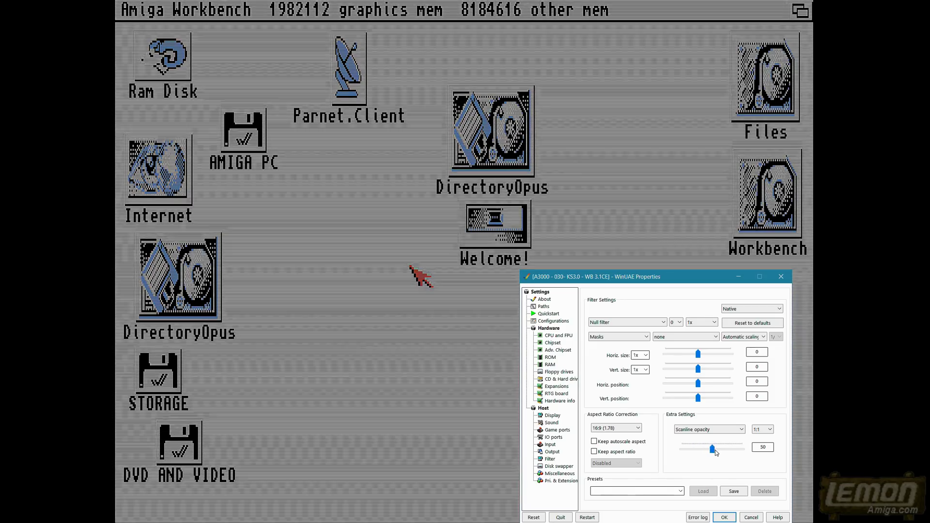
{"action": "left_click", "coordinate": [716, 451]}
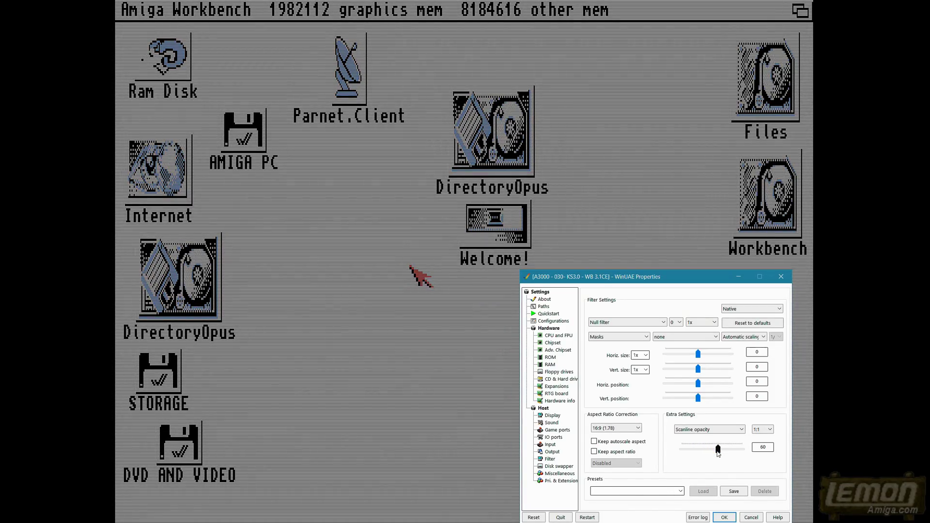
{"action": "left_click", "coordinate": [732, 452]}
Switch the extra setting to Point/Bilinear and toggle its smoothing between 1 and 0.
{"action": "left_click", "coordinate": [698, 431]}
{"action": "left_click", "coordinate": [699, 438]}
{"action": "left_click", "coordinate": [708, 451]}
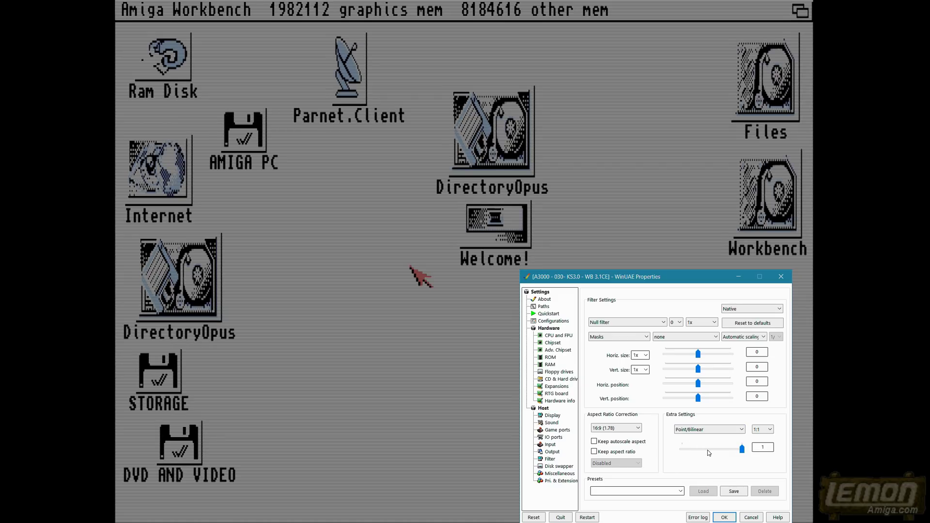
{"action": "left_click", "coordinate": [707, 451]}
{"action": "left_click", "coordinate": [709, 451]}
Lower Scanline opacity to 33, check Scanline level, then return the extra setting to Point/Bilinear.
{"action": "left_click", "coordinate": [710, 430]}
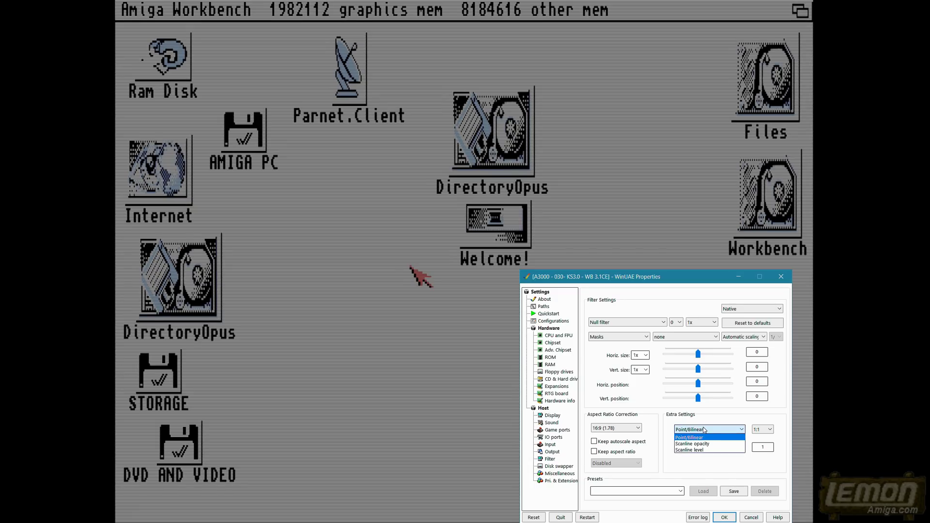
{"action": "left_click", "coordinate": [710, 441]}
{"action": "left_click_drag", "start_coordinate": [725, 450], "coordinate": [682, 453]}
{"action": "left_click", "coordinate": [705, 431]}
{"action": "left_click", "coordinate": [706, 450]}
{"action": "left_click", "coordinate": [694, 431]}
{"action": "left_click", "coordinate": [692, 443]}
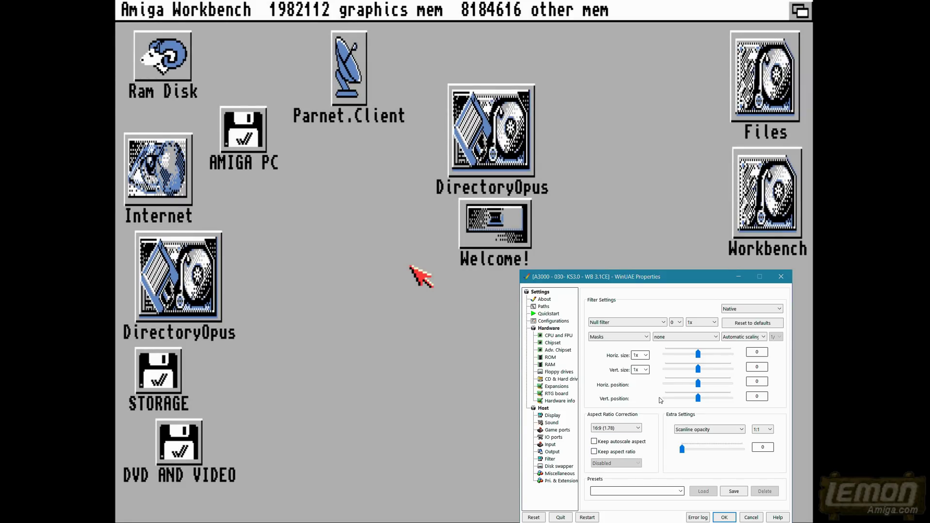
{"action": "left_click", "coordinate": [702, 430]}
{"action": "left_click", "coordinate": [697, 438]}
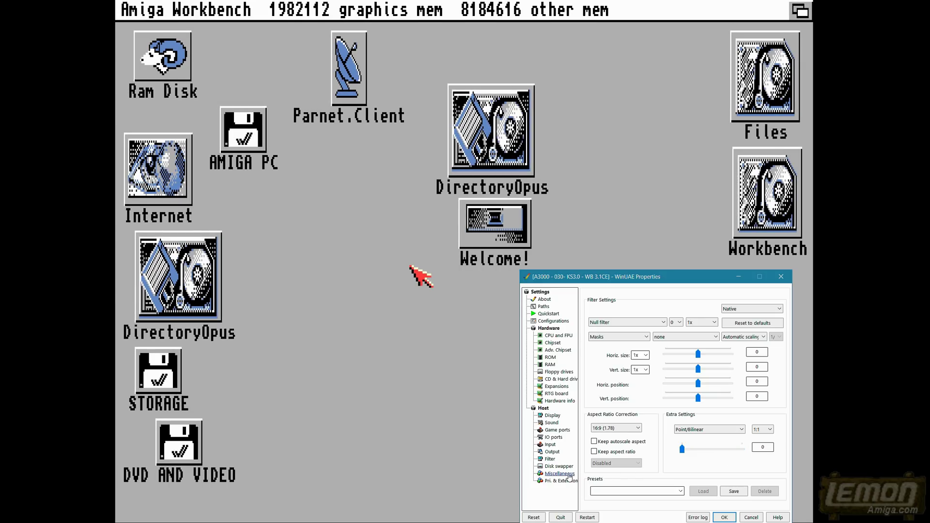
{"action": "left_click", "coordinate": [570, 476]}
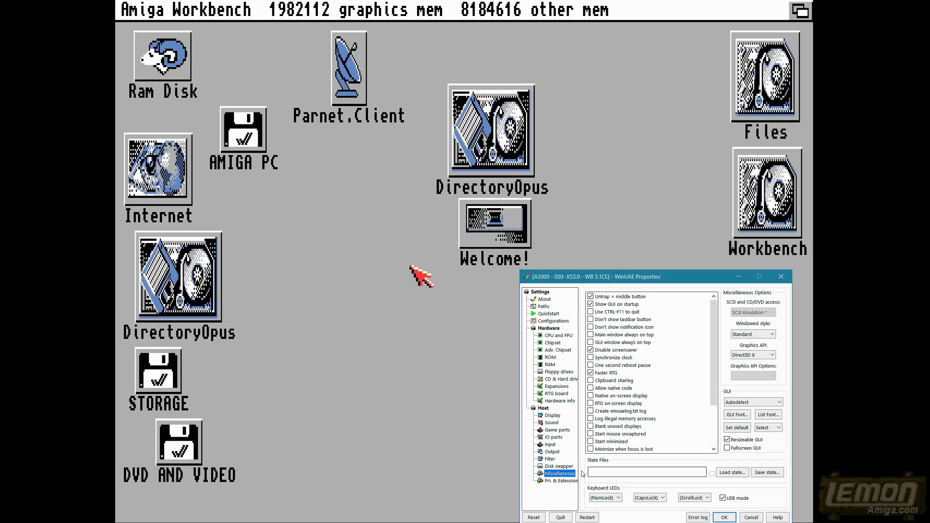
{"action": "left_click", "coordinate": [748, 356]}
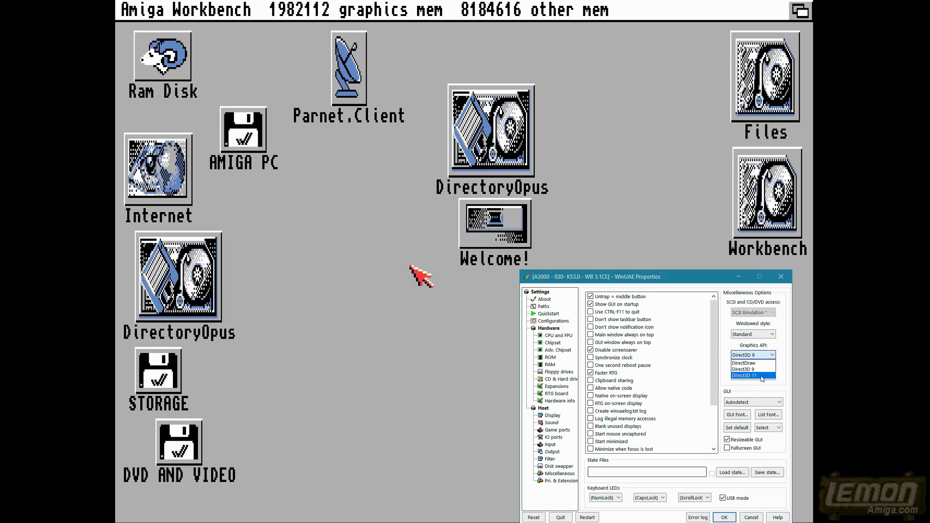
{"action": "key", "text": "Escape"}
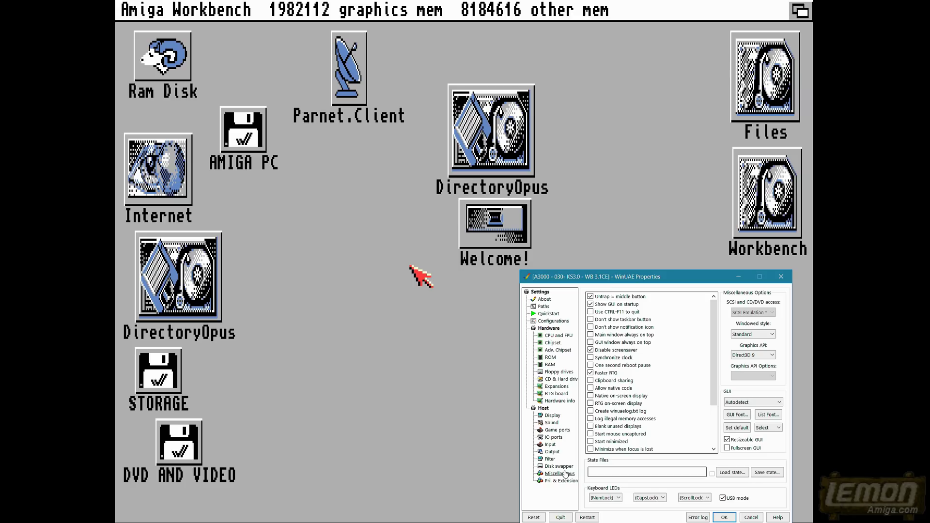
{"action": "left_click", "coordinate": [550, 459]}
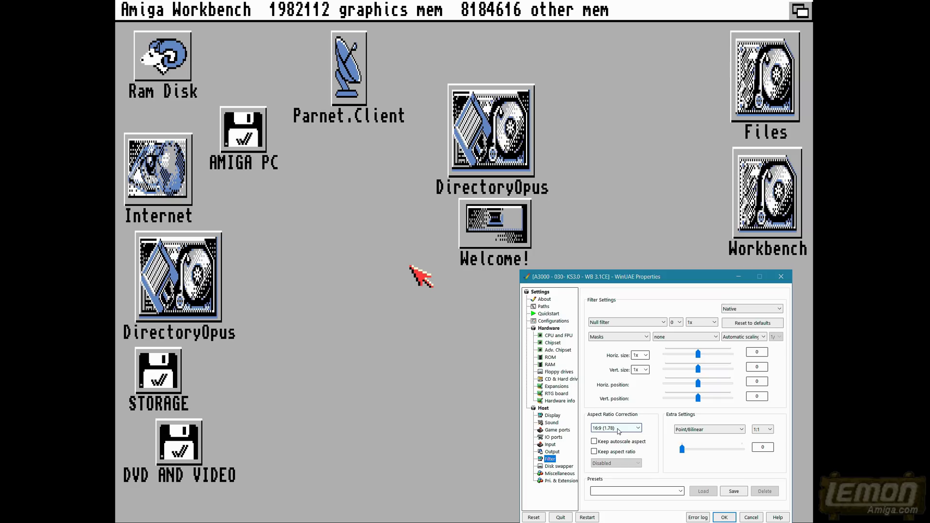
Apply Point/Bilinear smoothing 1, then set aspect ratio correction to Disabled and apply.
{"action": "left_click", "coordinate": [691, 451]}
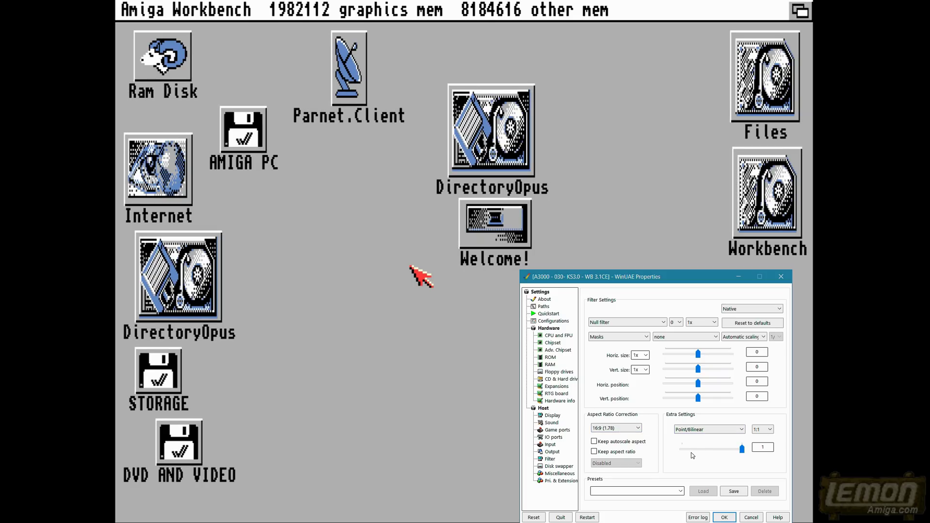
{"action": "left_click", "coordinate": [724, 517]}
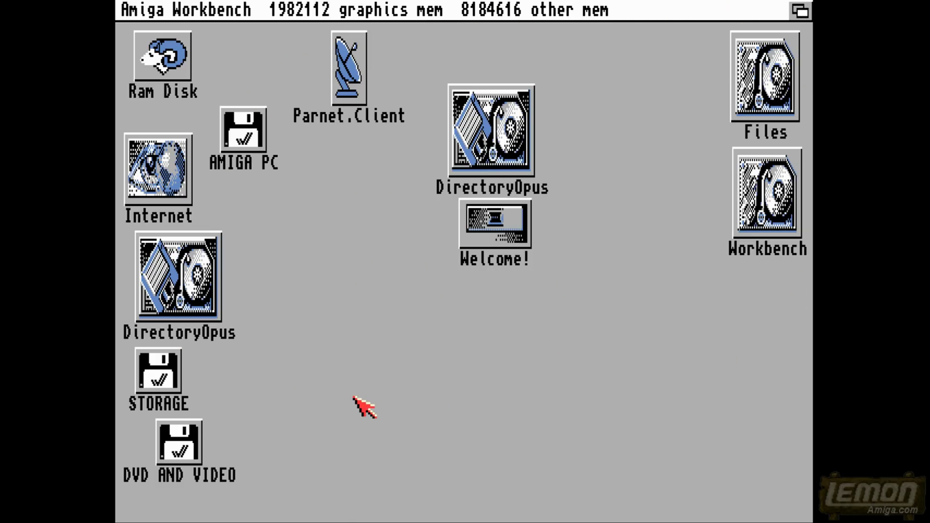
{"action": "key", "text": "F12"}
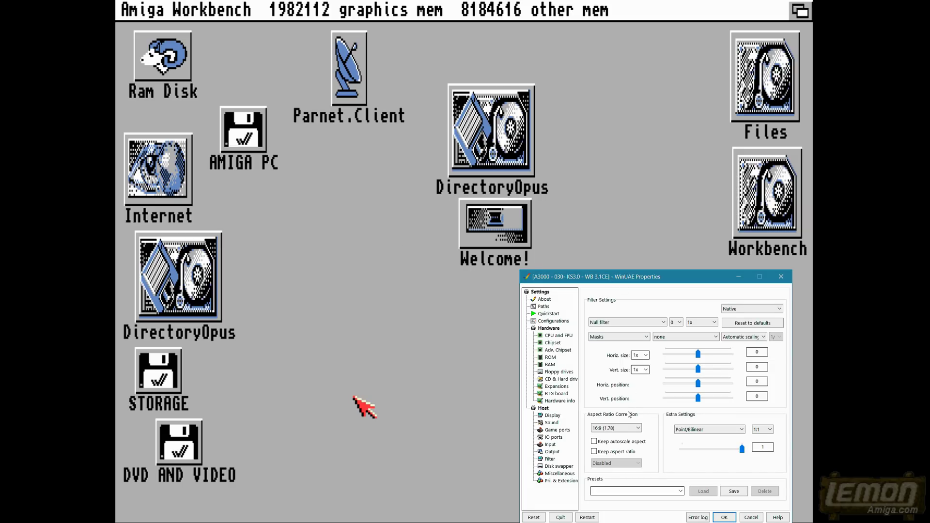
{"action": "left_click", "coordinate": [612, 429]}
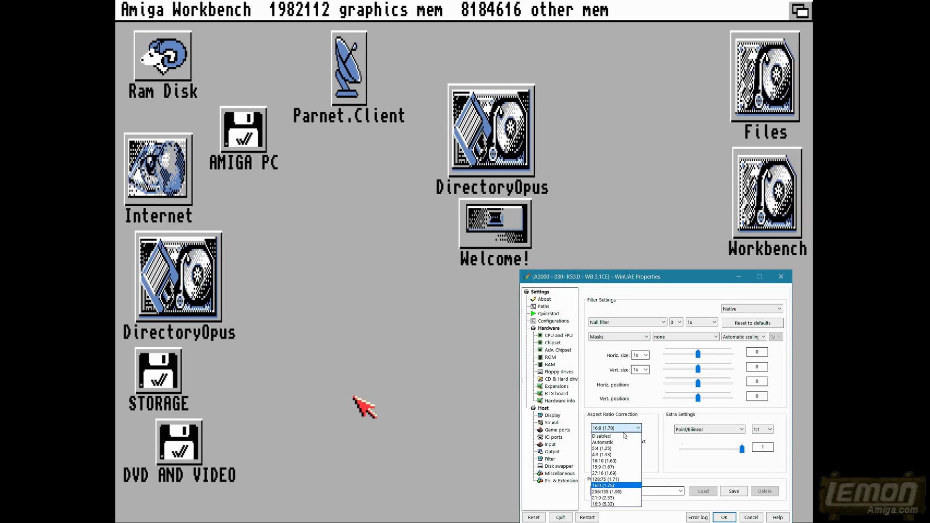
{"action": "left_click", "coordinate": [618, 436]}
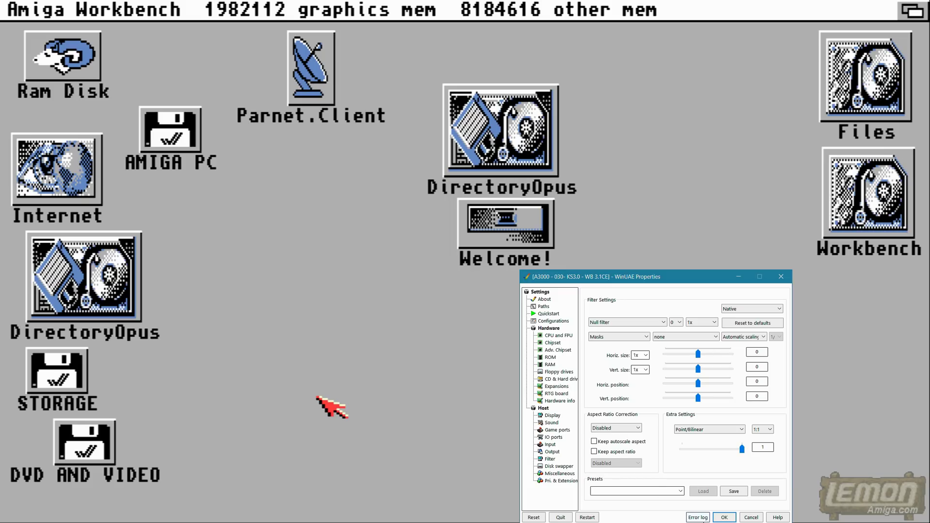
{"action": "left_click", "coordinate": [724, 517]}
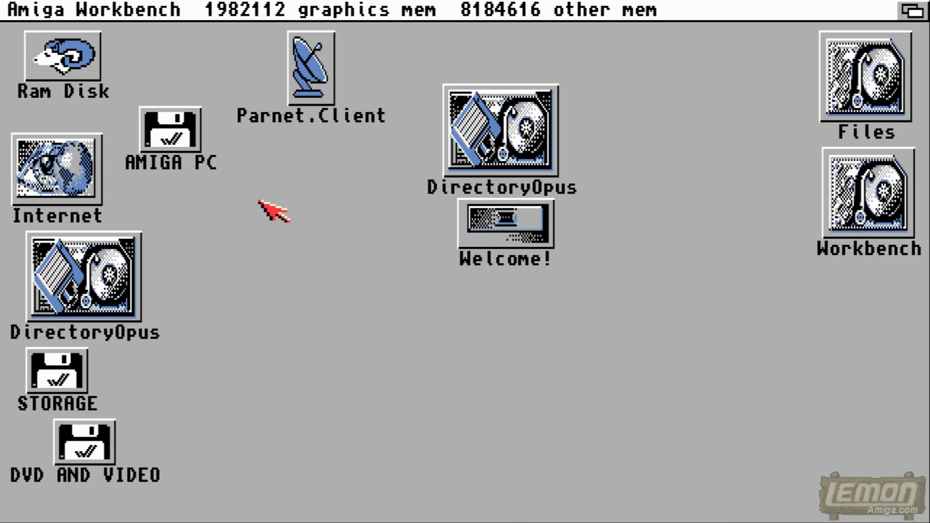
Open the Files disk and its Games drawer, then close the Games window.
{"action": "double_click", "coordinate": [883, 55]}
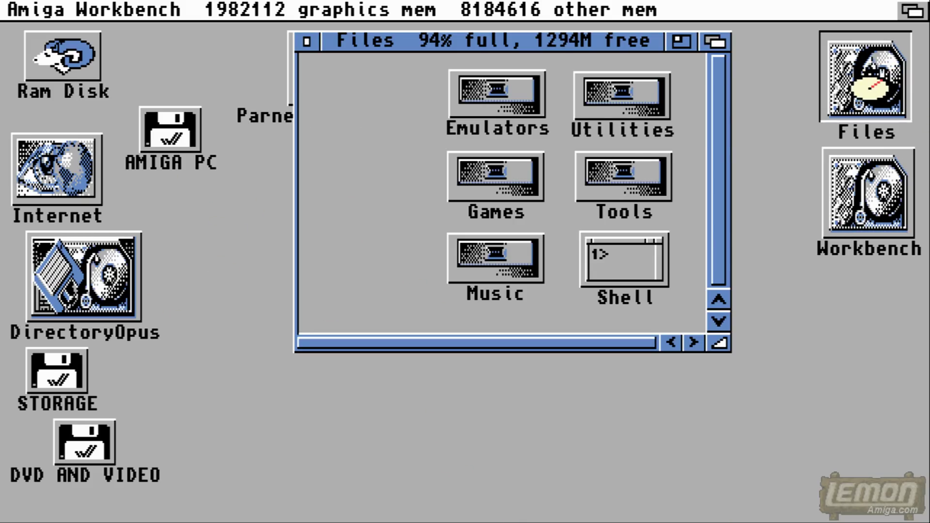
{"action": "double_click", "coordinate": [538, 156]}
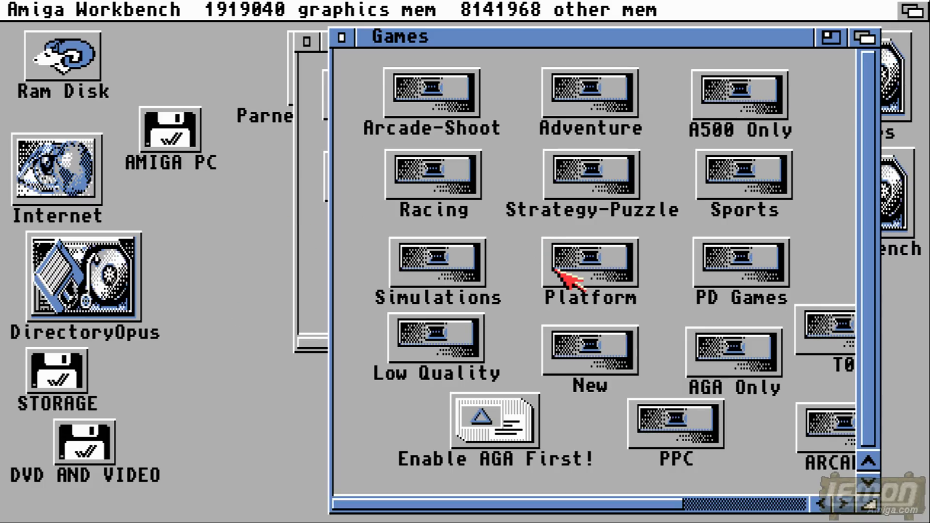
{"action": "left_click", "coordinate": [342, 37]}
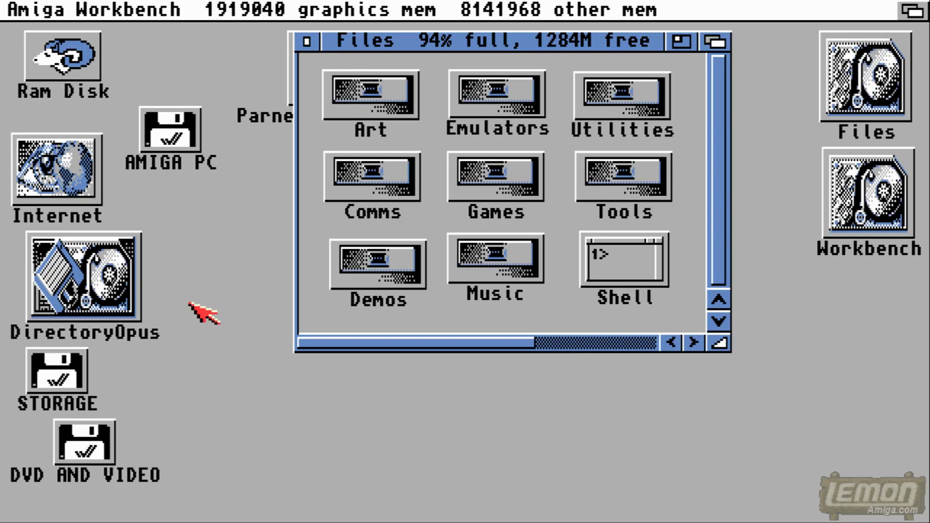